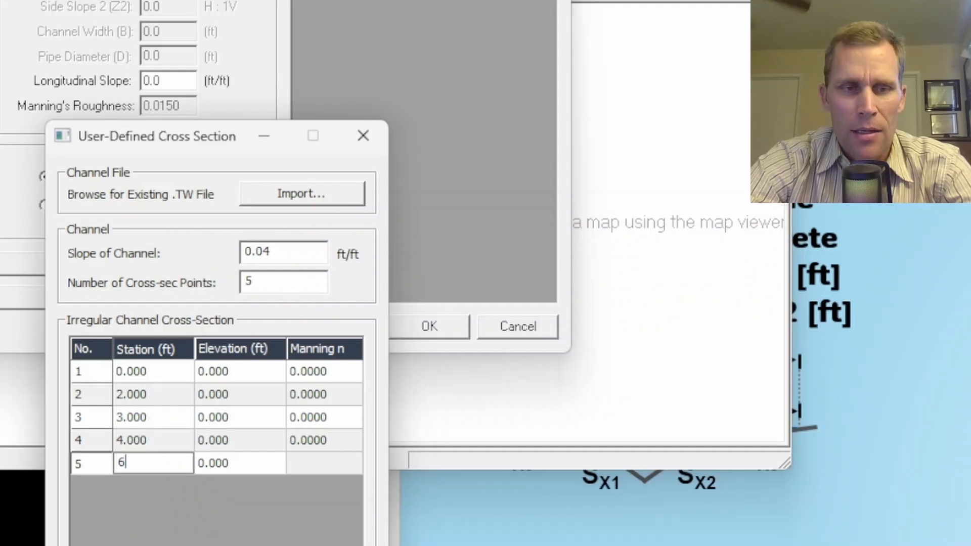
# Confirm the station entry for point 5 and set the elevation of cross-section point 3 to 10 ft.
pyautogui.press('Up')
pyautogui.press('Up')
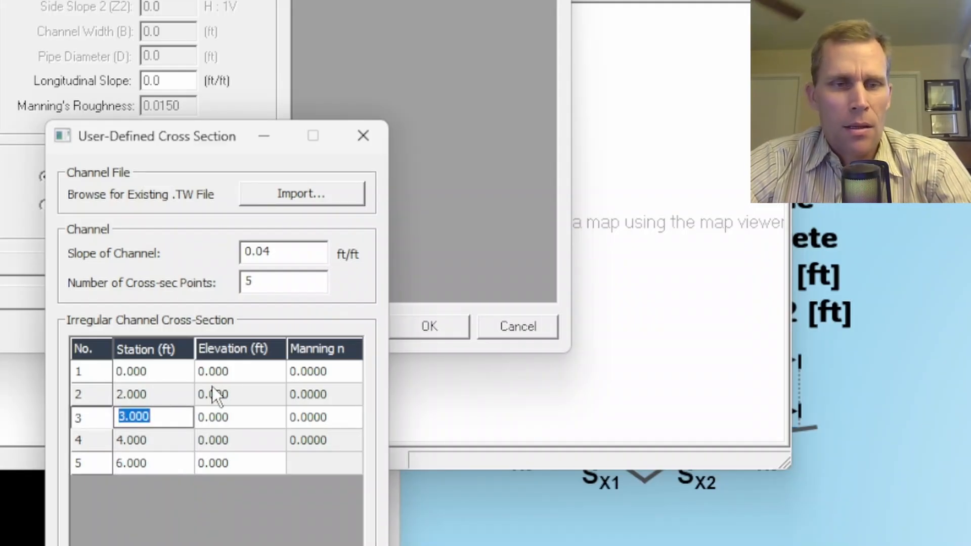
pyautogui.click(863, 403)
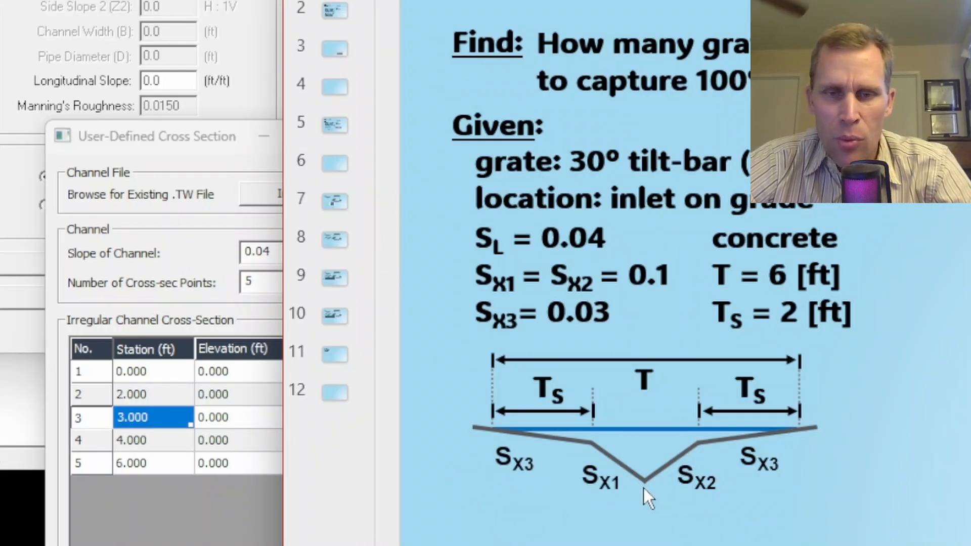
pyautogui.click(242, 419)
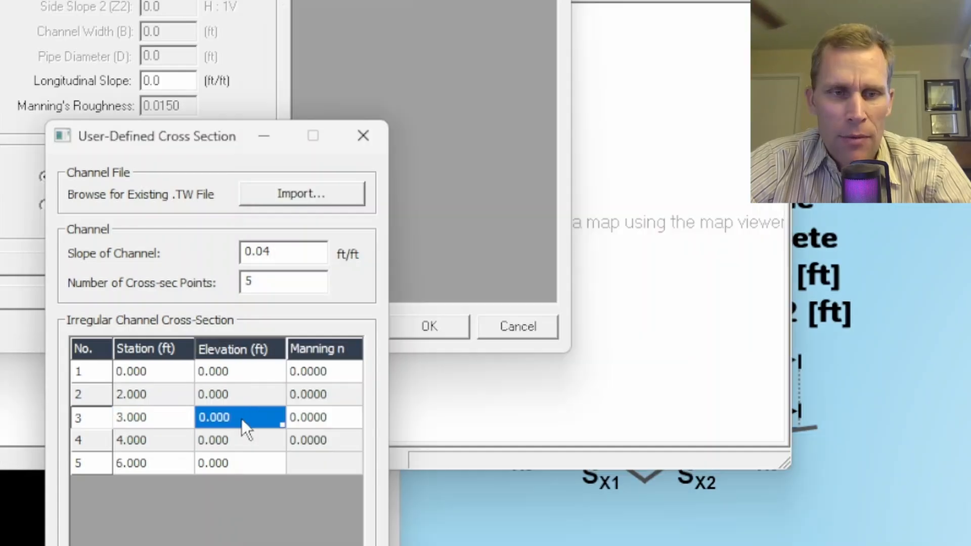
pyautogui.write('10')
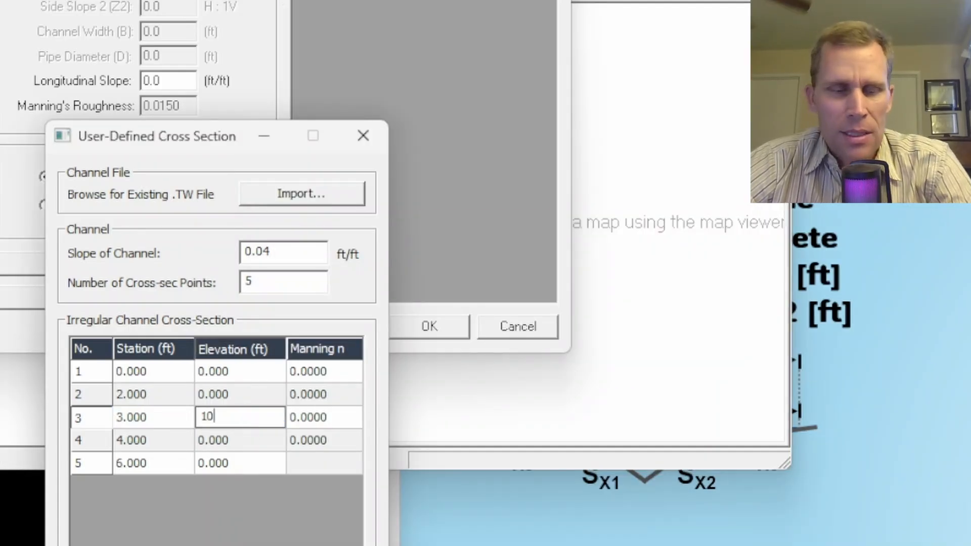
pyautogui.press('Tab')
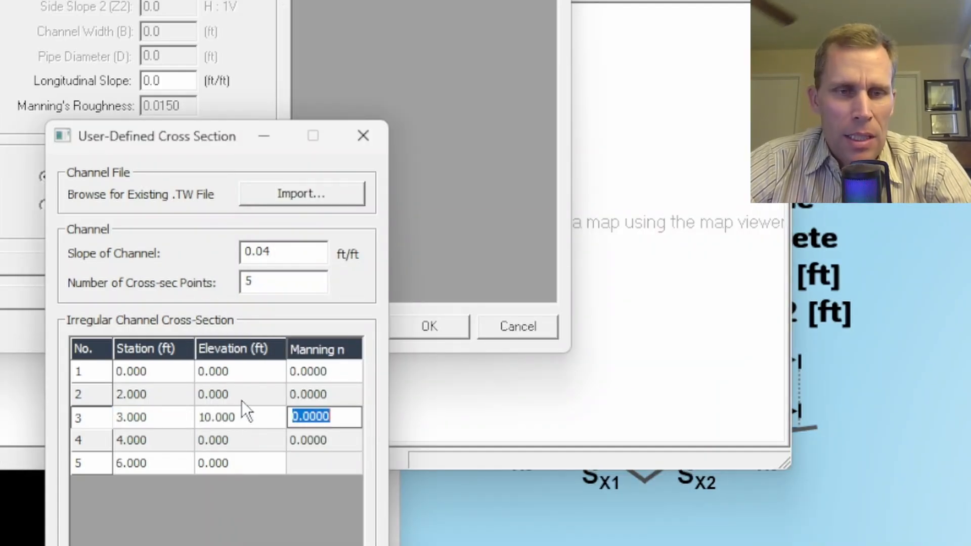
pyautogui.click(241, 401)
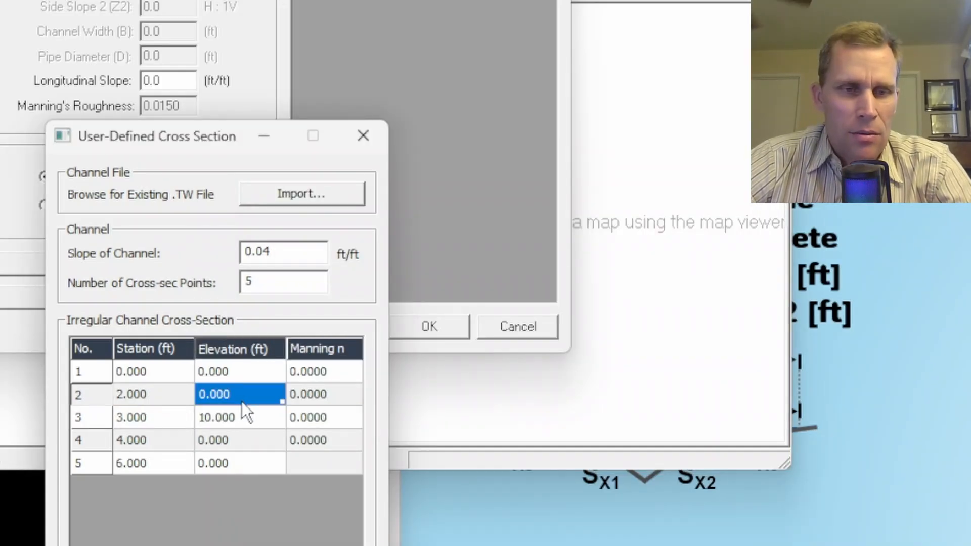
pyautogui.click(246, 438)
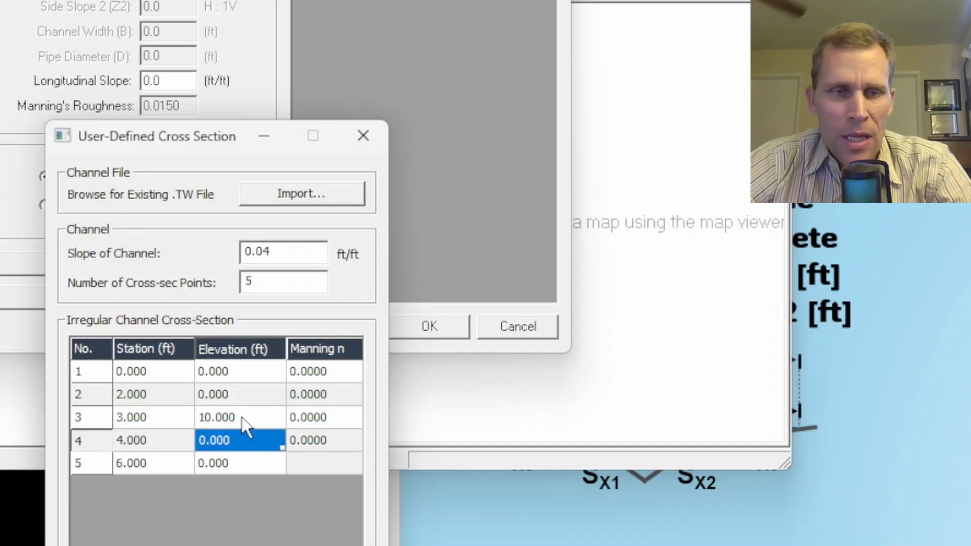
pyautogui.click(239, 379)
pyautogui.click(259, 458)
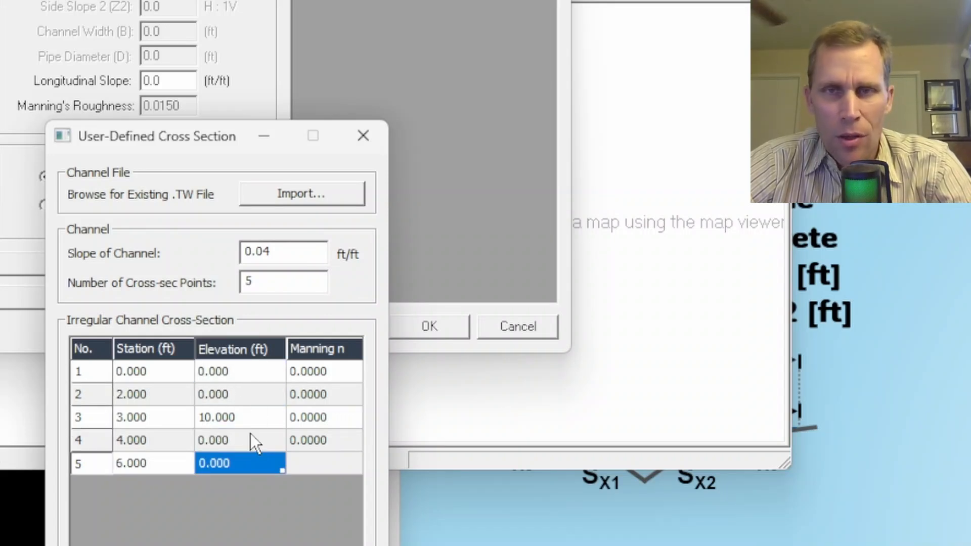
# Set the elevations of cross-section points 2 and 4 to 10.1 ft, following the slopes in the slide's channel diagram.
pyautogui.click(437, 521)
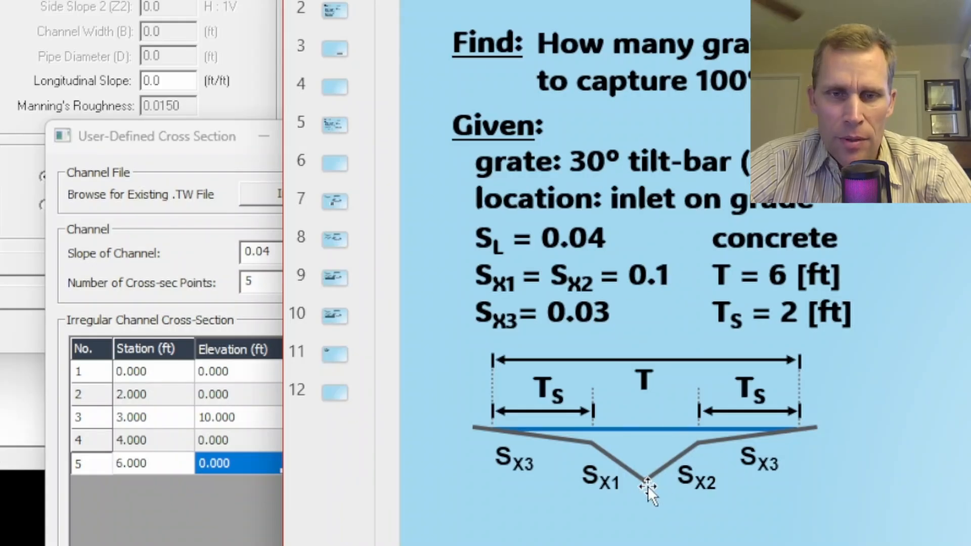
pyautogui.click(234, 437)
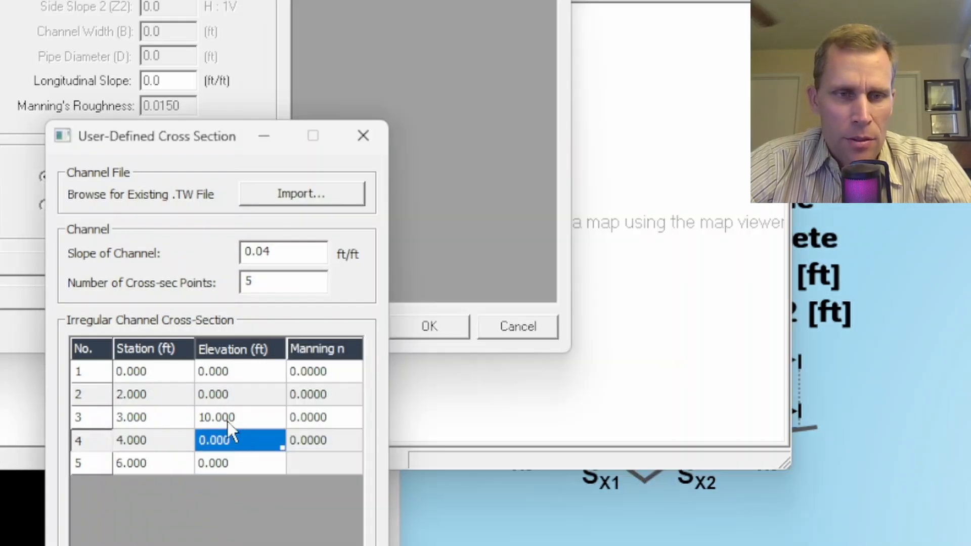
pyautogui.click(230, 394)
pyautogui.write('10.1')
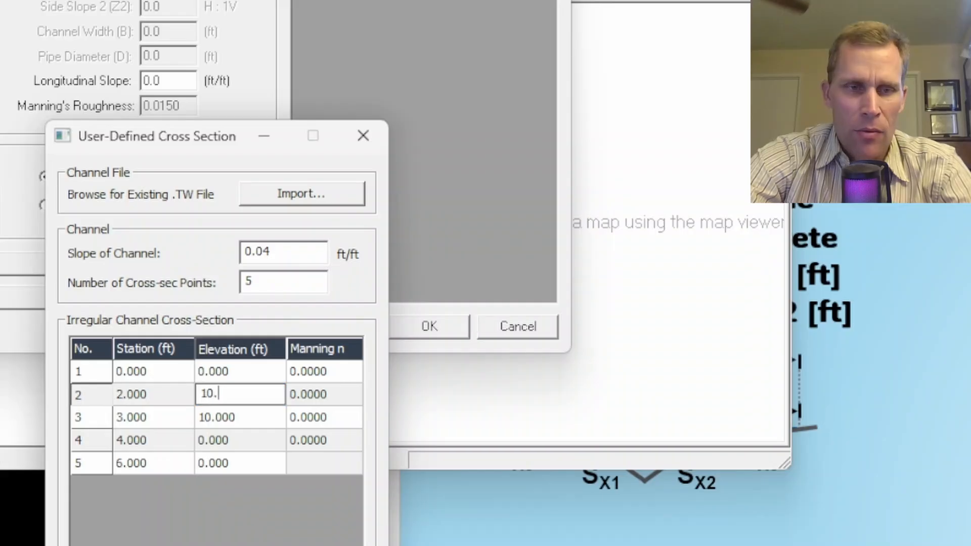
pyautogui.press('Return')
pyautogui.press('Return')
pyautogui.write('10.1')
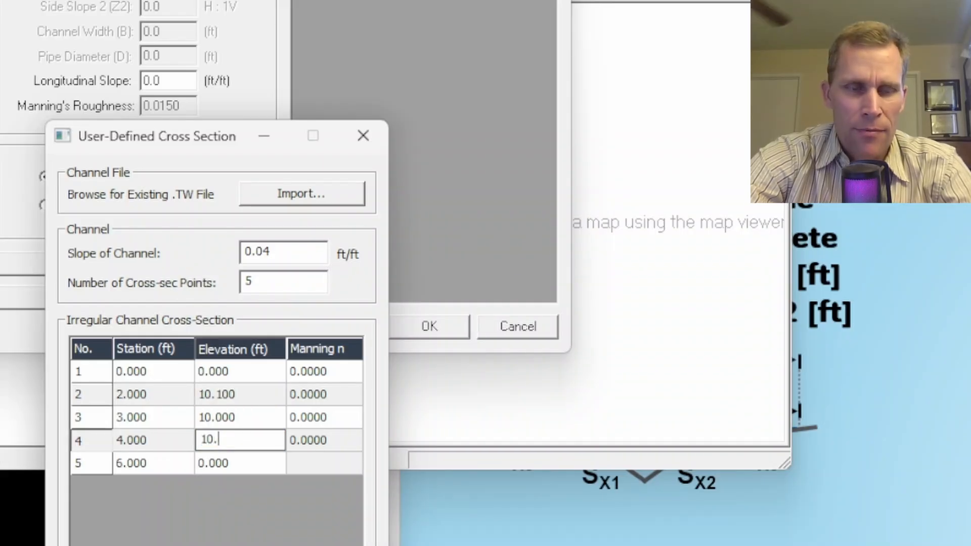
pyautogui.press('Up')
pyautogui.press('Up')
pyautogui.press('Down')
pyautogui.press('Down')
pyautogui.press('Down')
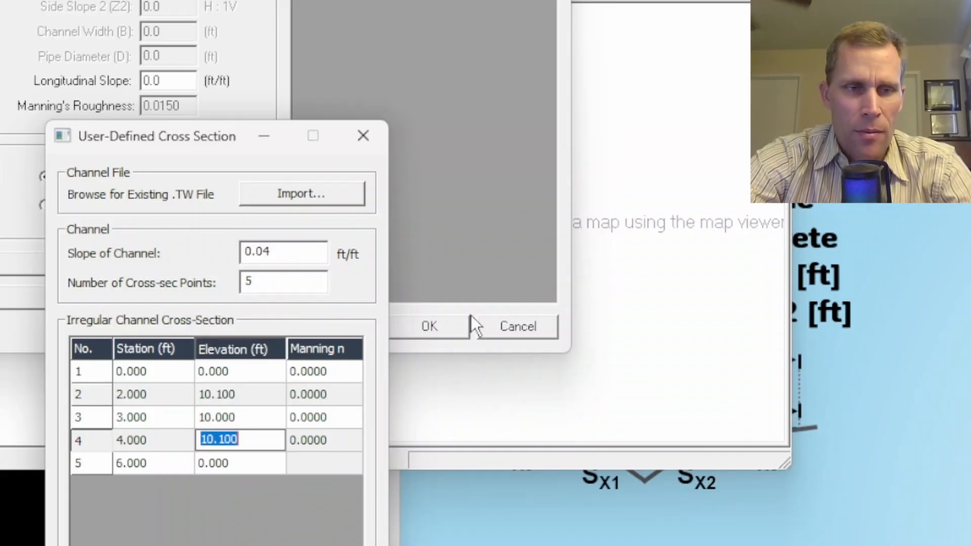
# Check the outer cross slope on the slide and set the elevations of end points 5 and 1 to 10.16 ft.
pyautogui.click(834, 450)
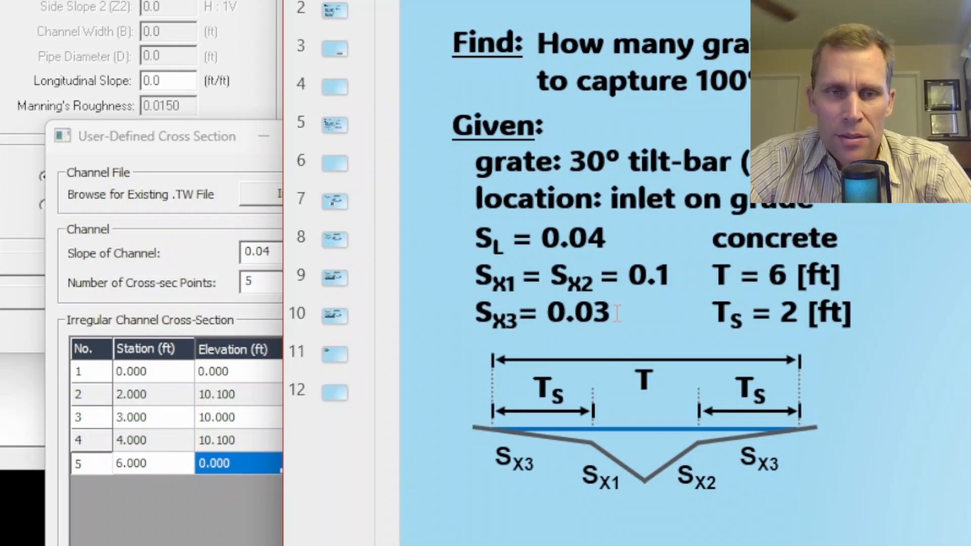
pyautogui.click(242, 466)
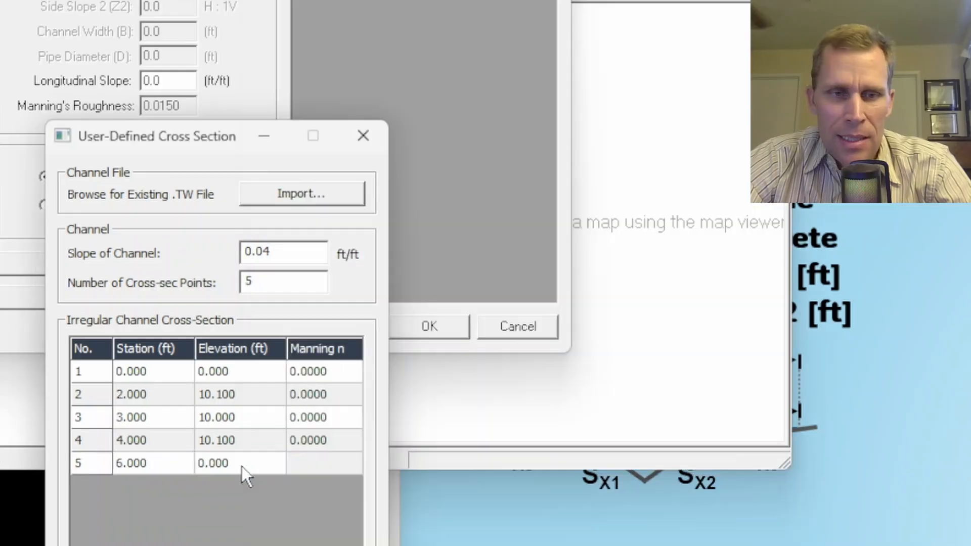
pyautogui.click(269, 463)
pyautogui.write('10')
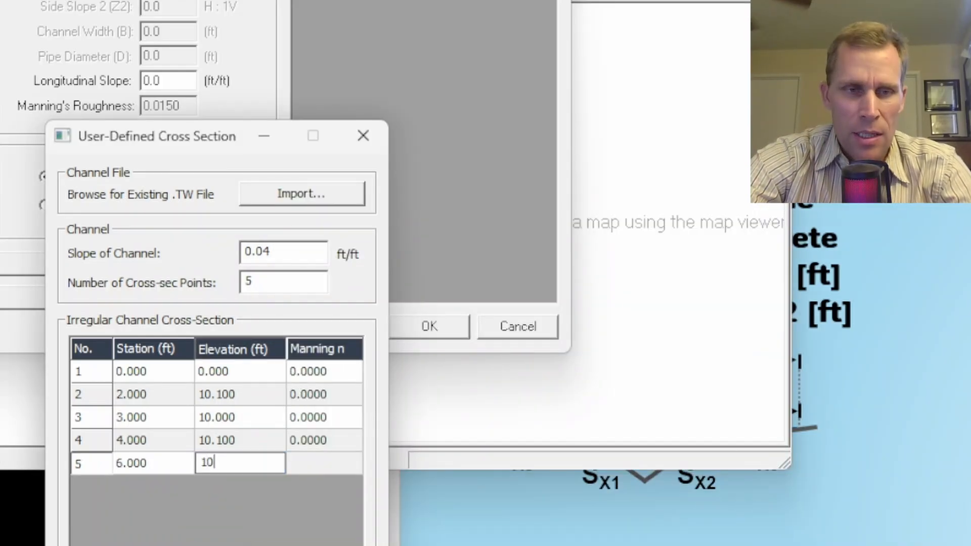
pyautogui.write('.16')
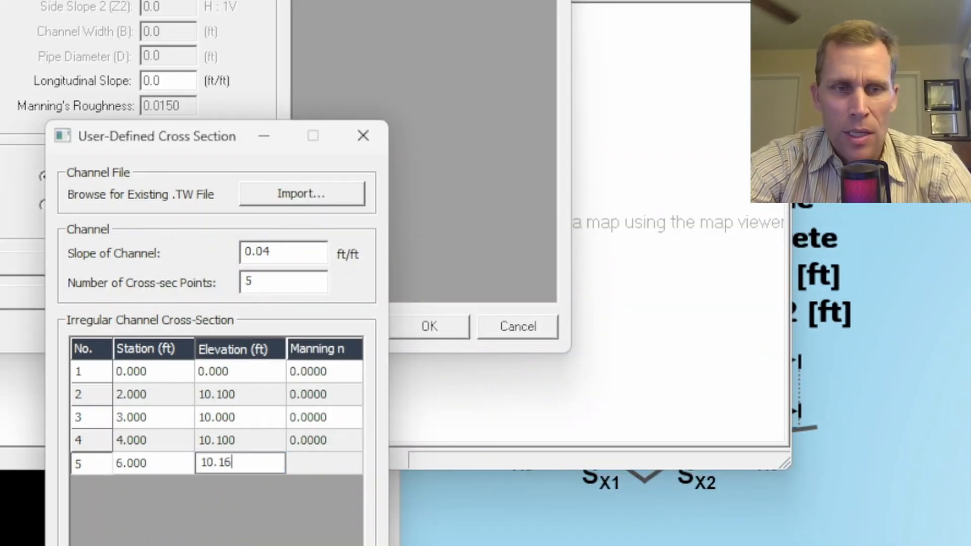
pyautogui.press('Up')
pyautogui.press('Up')
pyautogui.press('Up')
pyautogui.press('Up')
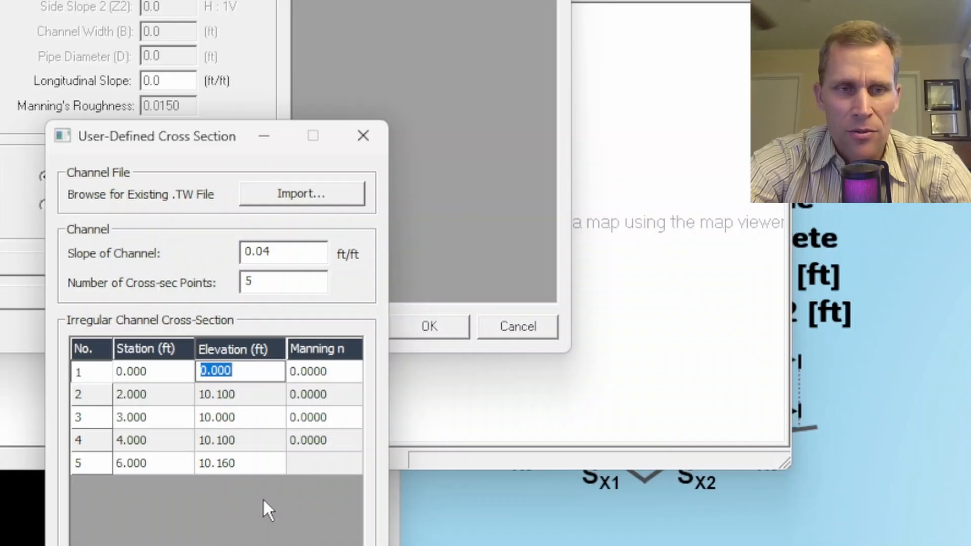
pyautogui.write('10.16')
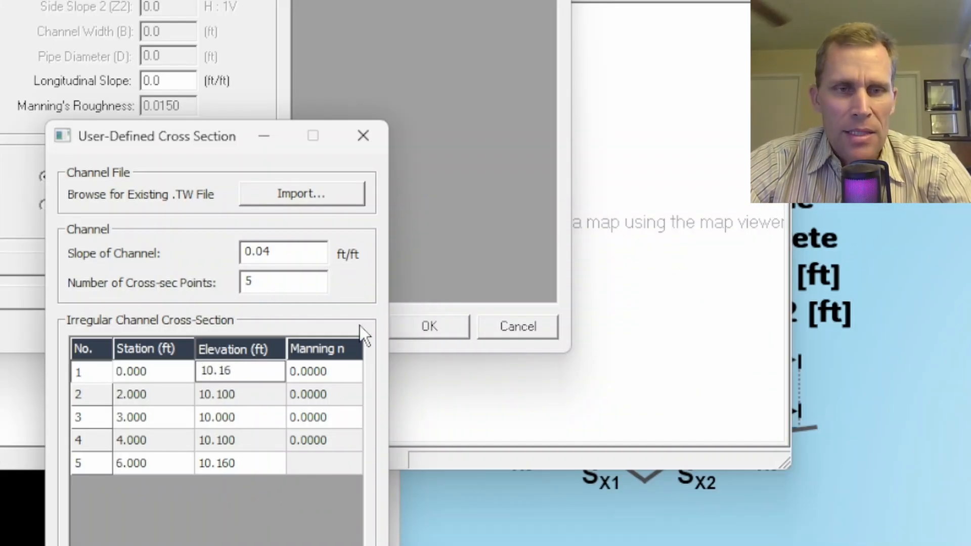
# Set the Manning n value to 0.013 for cross-section rows 1 through 4.
pyautogui.click(331, 370)
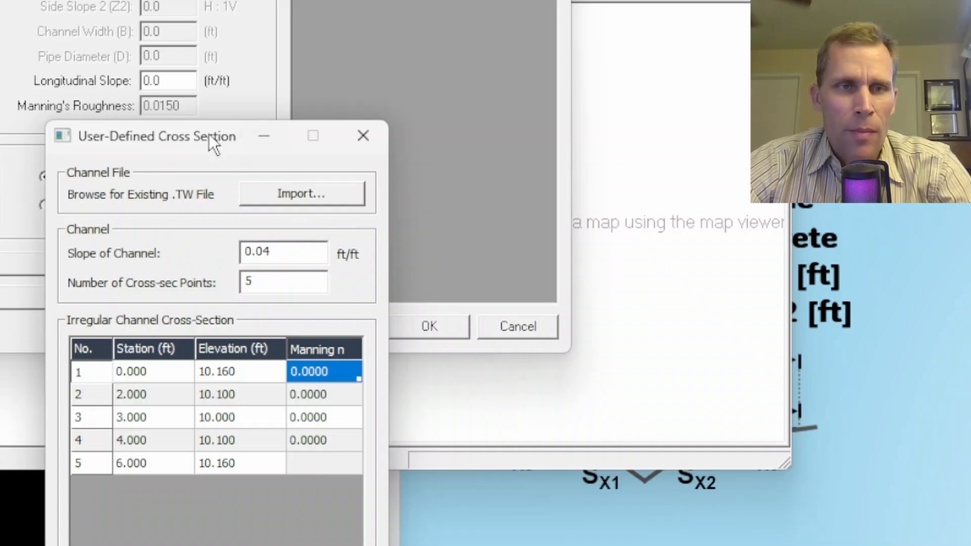
pyautogui.moveTo(208, 134); pyautogui.dragTo(223, 35)
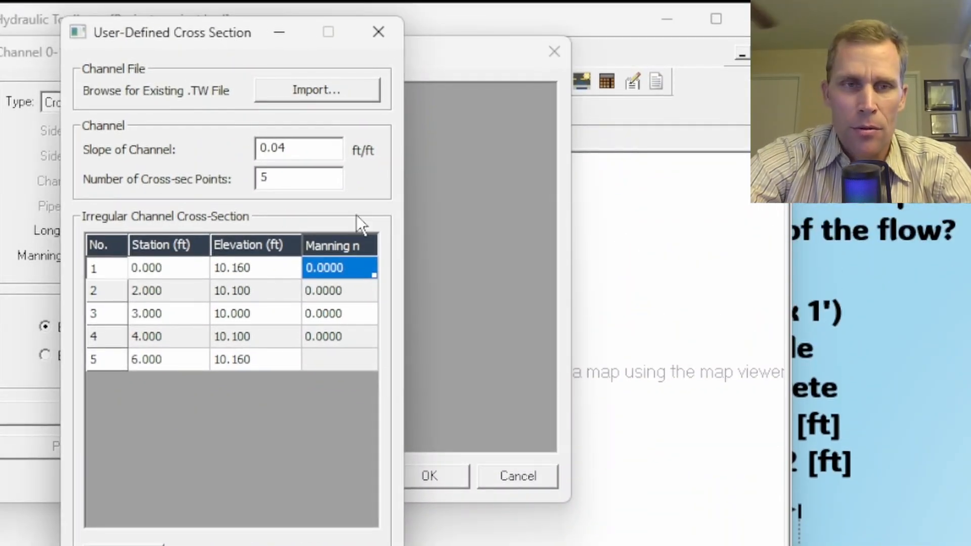
pyautogui.write('0.013')
pyautogui.press('Return')
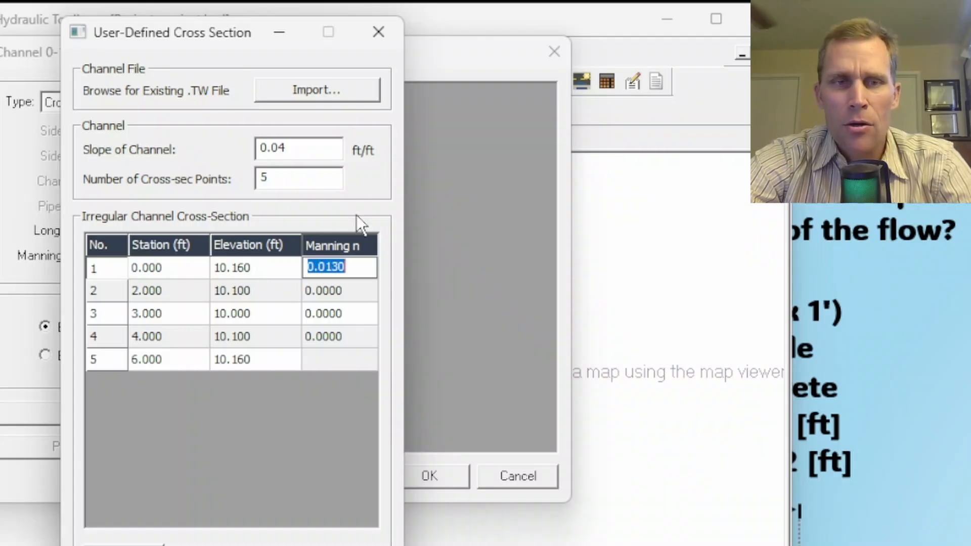
pyautogui.press('Down')
pyautogui.write('0.0130')
pyautogui.press('Down')
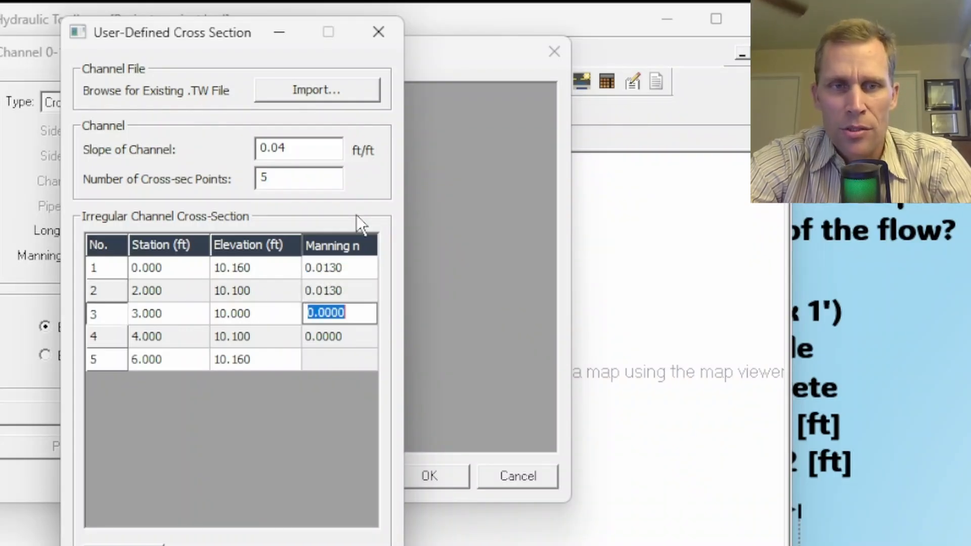
pyautogui.write('0.0130')
pyautogui.press('Down')
pyautogui.write('0.0130')
pyautogui.press('Up')
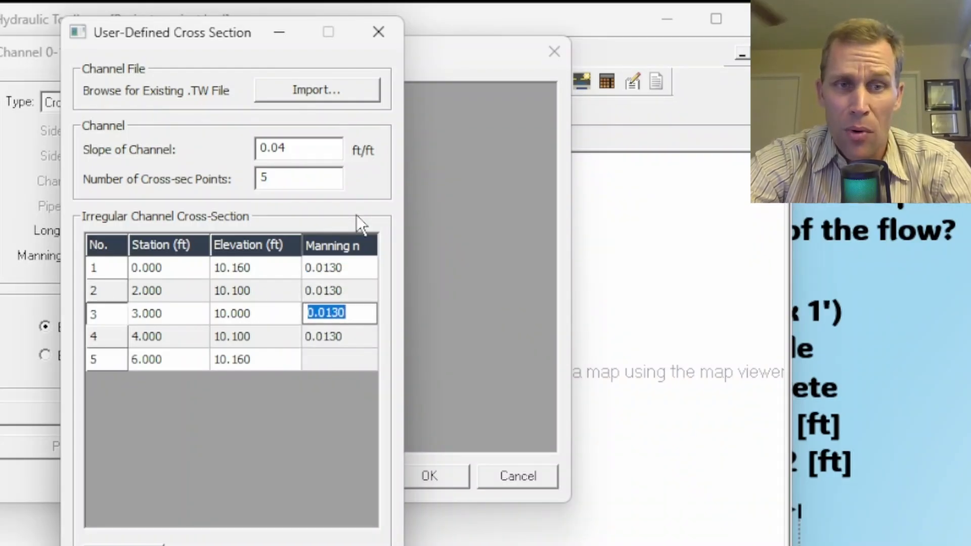
pyautogui.press('Up')
pyautogui.press('Up')
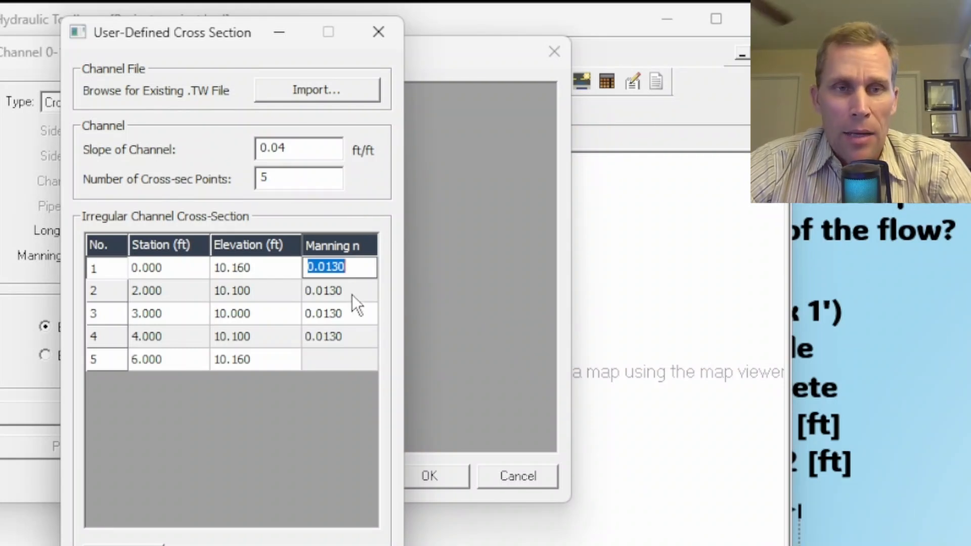
pyautogui.press('Down')
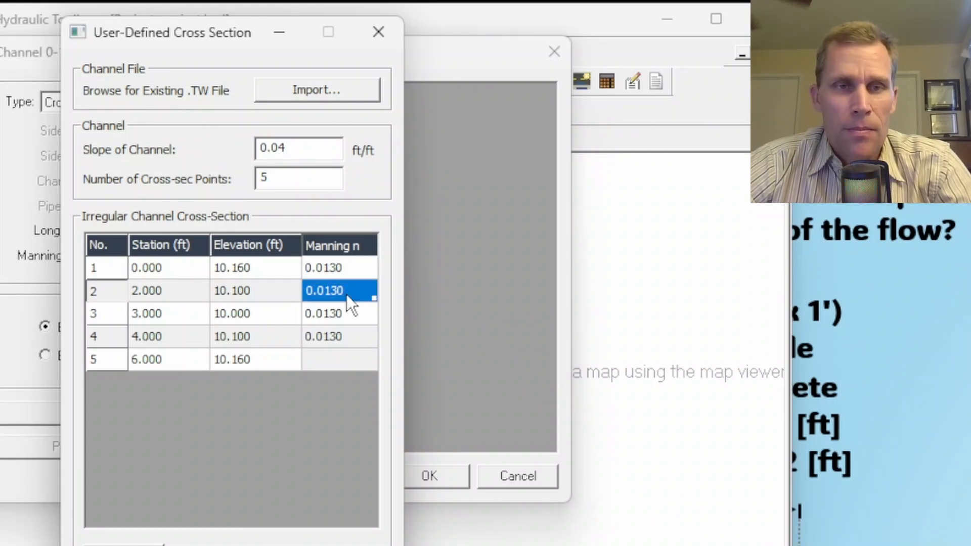
pyautogui.click(334, 266)
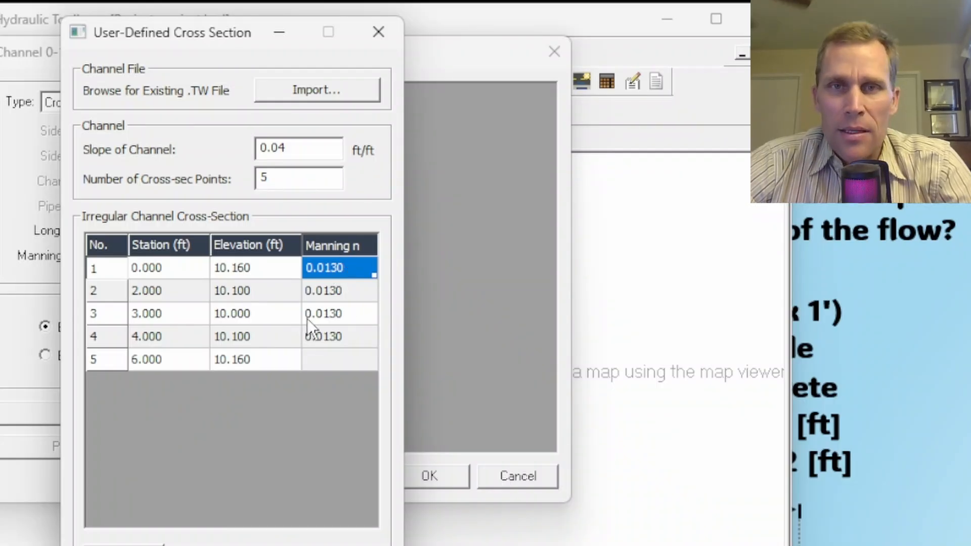
# Plot the channel cross section with its Manning's n values to review its shape, and close the plot.
pyautogui.click(124, 518)
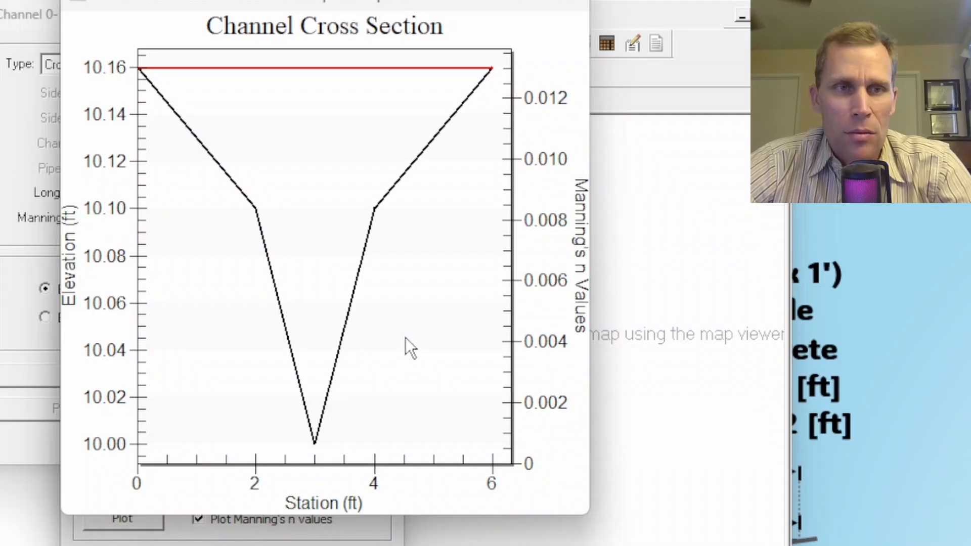
pyautogui.moveTo(404, 514); pyautogui.dragTo(457, 489)
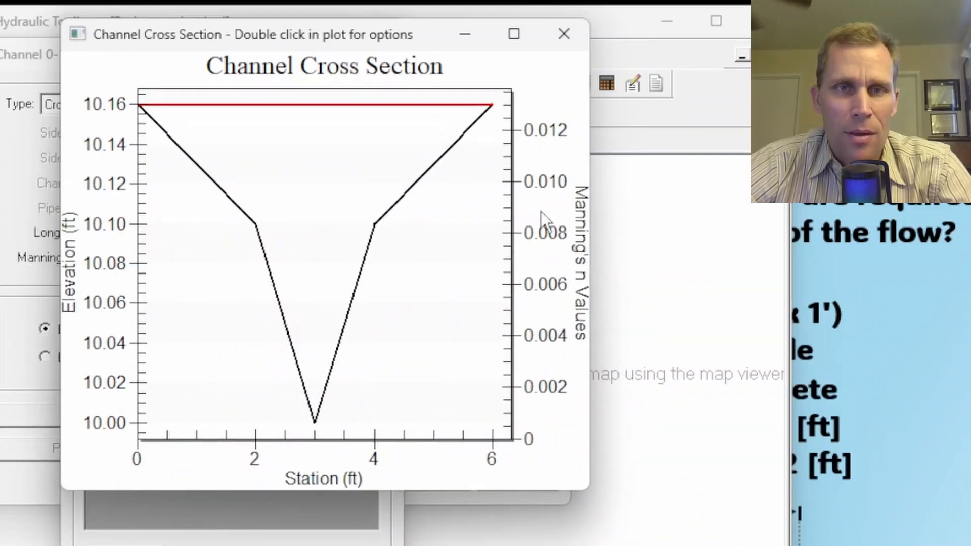
pyautogui.click(562, 30)
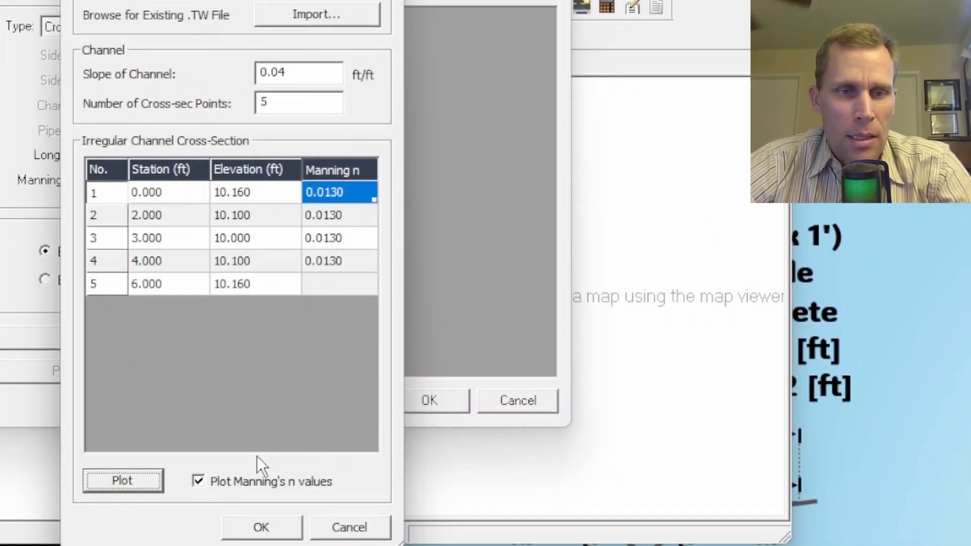
# Accept the user-defined cross section and switch the channel calculation to use an entered depth instead of a flow.
pyautogui.click(255, 514)
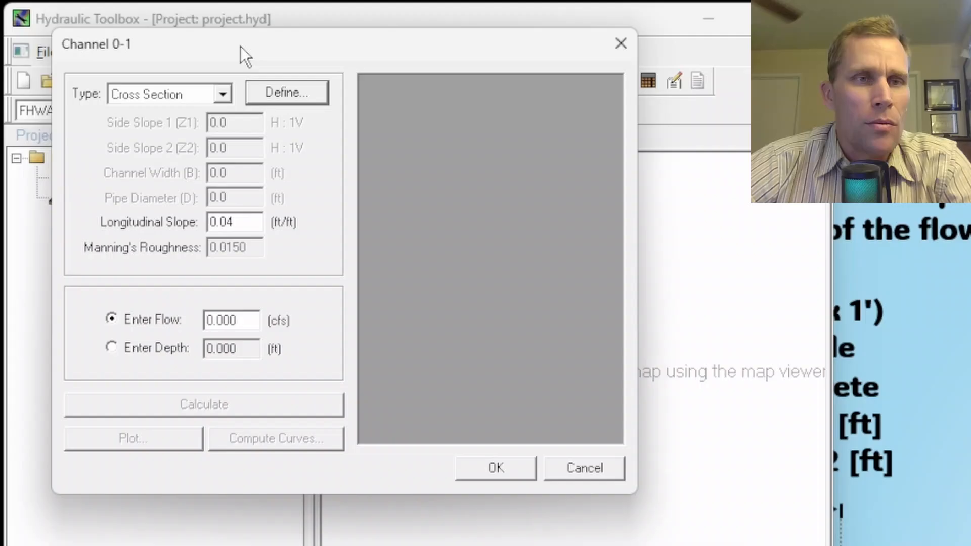
pyautogui.moveTo(241, 47); pyautogui.dragTo(231, 44)
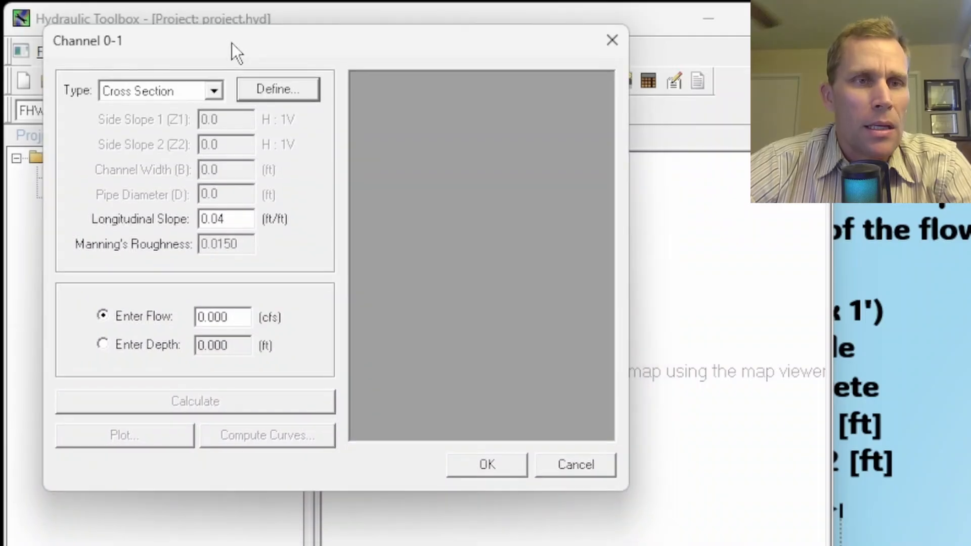
pyautogui.doubleClick(238, 316)
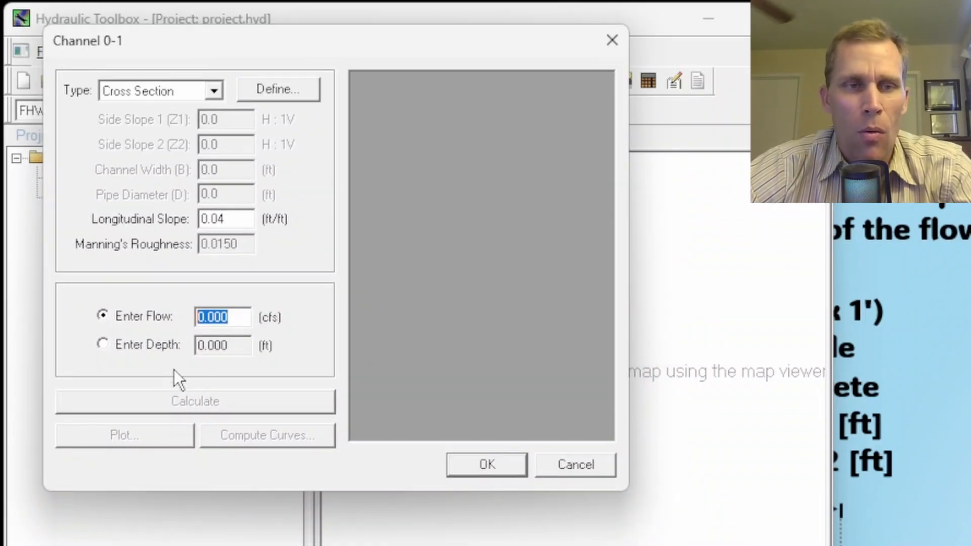
pyautogui.click(102, 345)
pyautogui.click(102, 315)
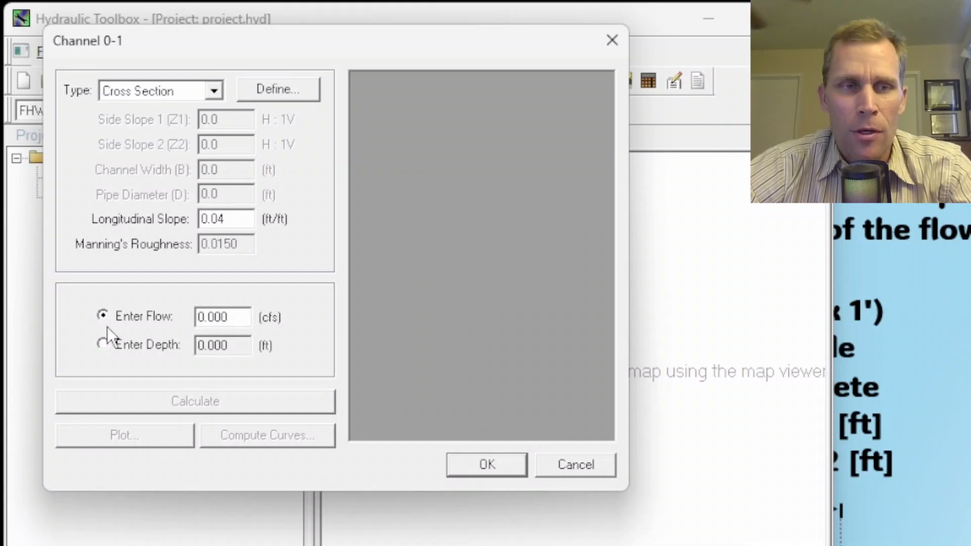
pyautogui.click(102, 345)
pyautogui.doubleClick(236, 346)
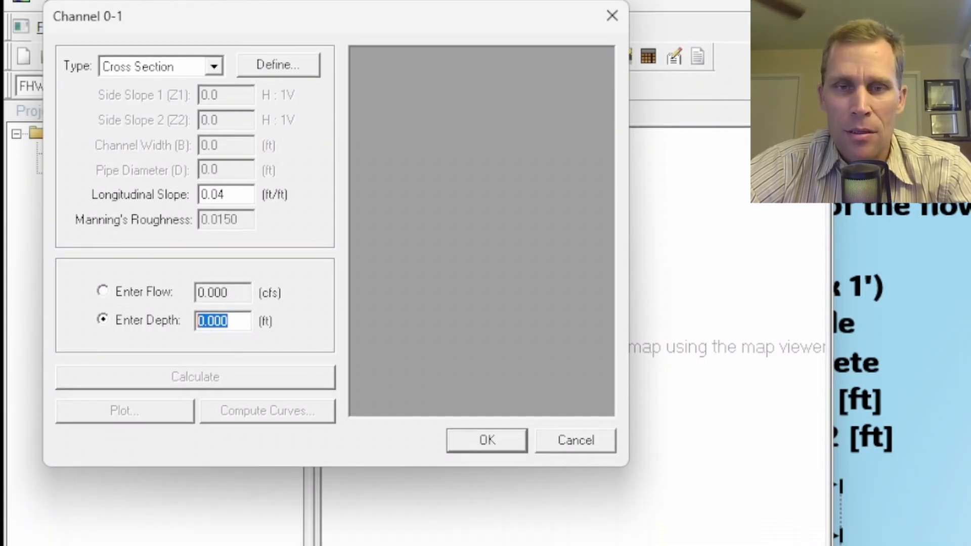
# Check the channel diagram on the slide and compare the elevations of cross-section points 1 and 3 to determine the water depth.
pyautogui.click(900, 488)
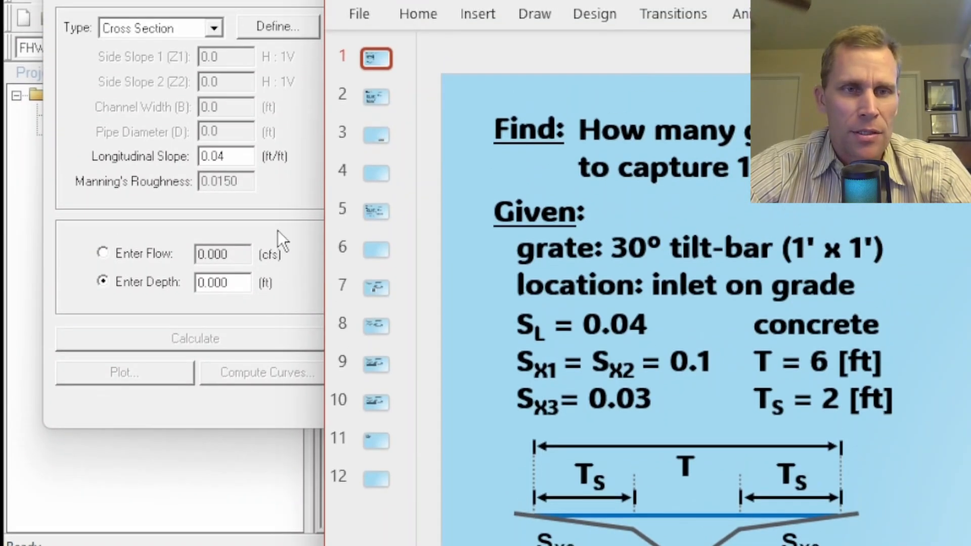
pyautogui.click(285, 118)
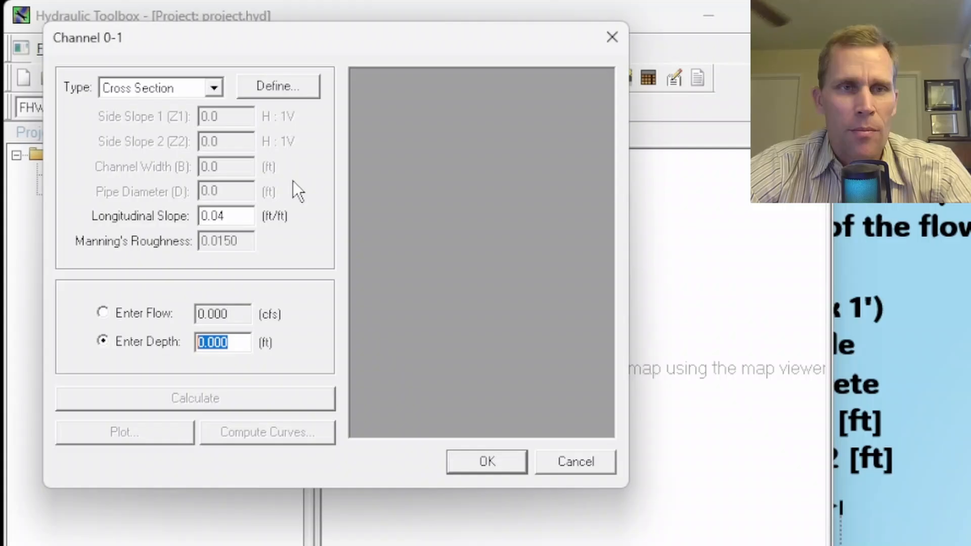
pyautogui.click(279, 90)
pyautogui.moveTo(322, 24); pyautogui.dragTo(271, 47)
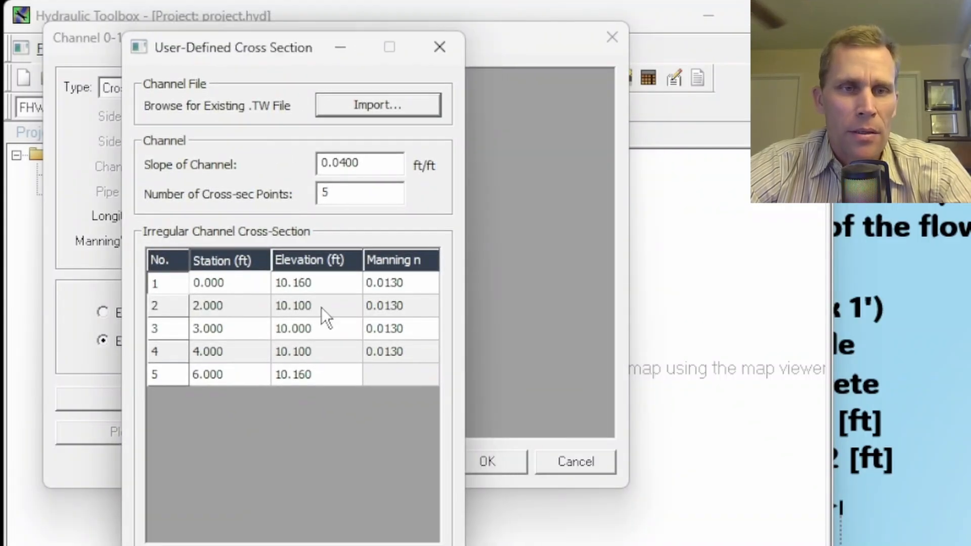
pyautogui.click(319, 287)
pyautogui.click(330, 326)
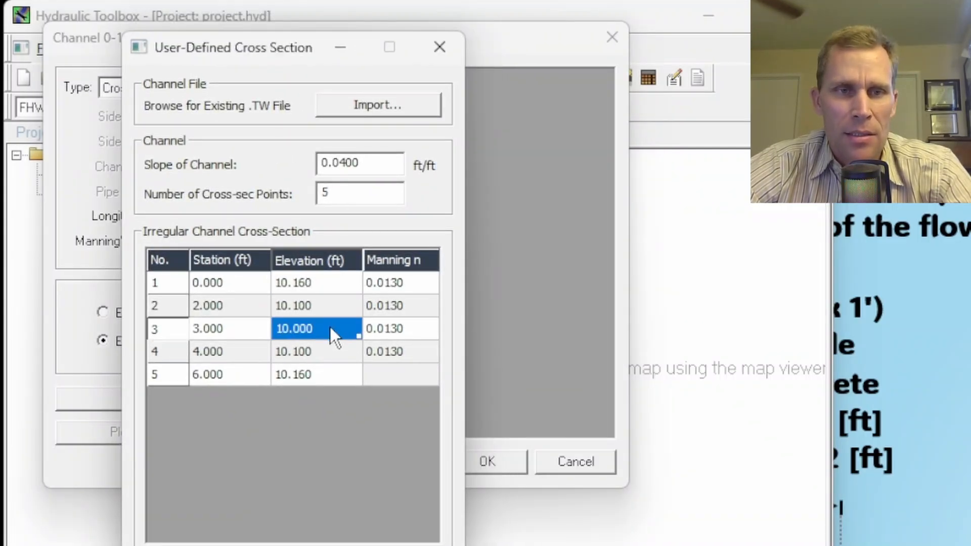
pyautogui.click(317, 283)
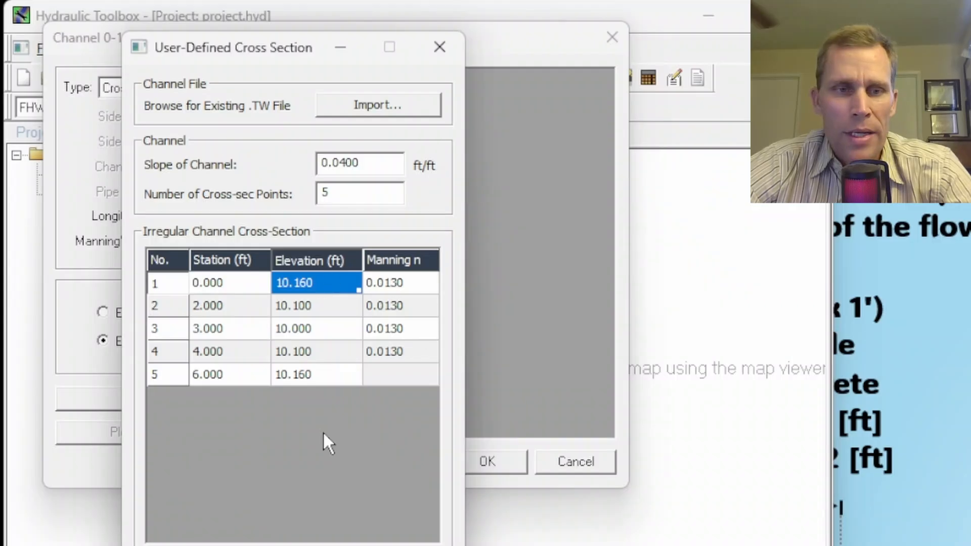
pyautogui.click(327, 545)
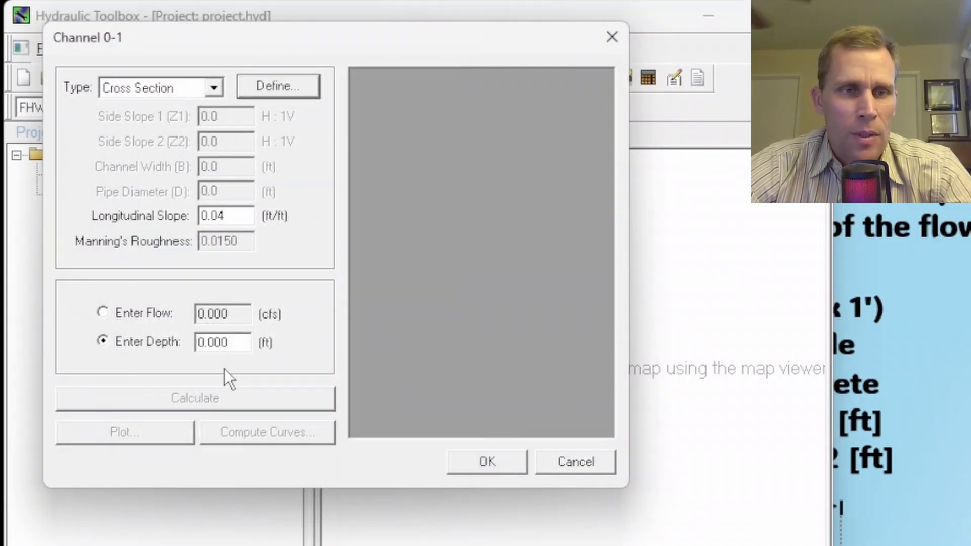
# Set the channel depth to 0.16 ft, calculate the flow and dismiss the critical depth warning.
pyautogui.doubleClick(226, 341)
pyautogui.write('0.16')
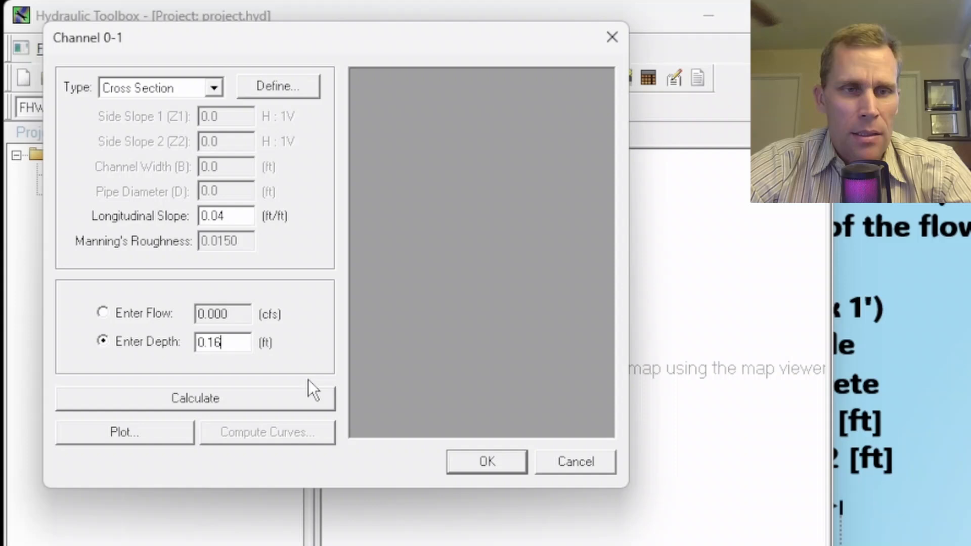
pyautogui.click(220, 396)
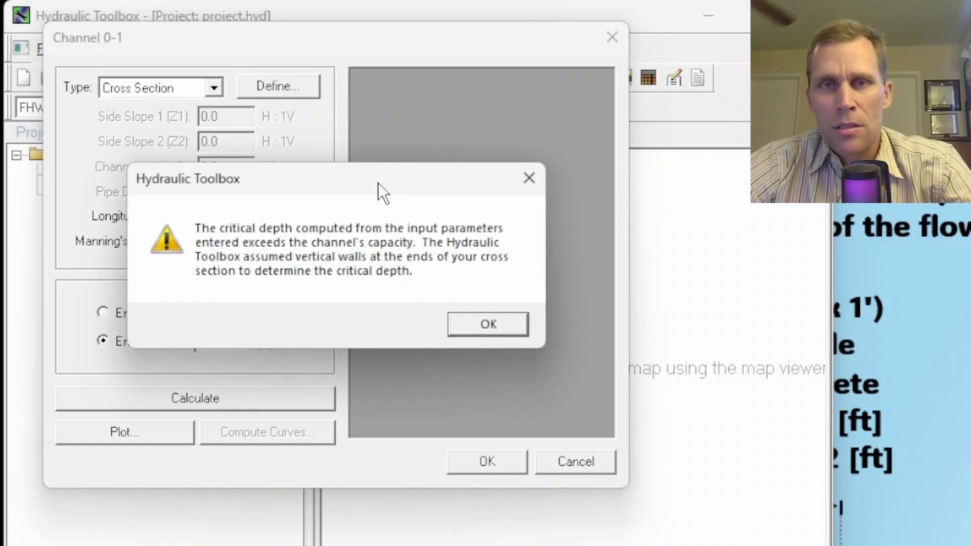
pyautogui.moveTo(372, 181); pyautogui.dragTo(359, 172)
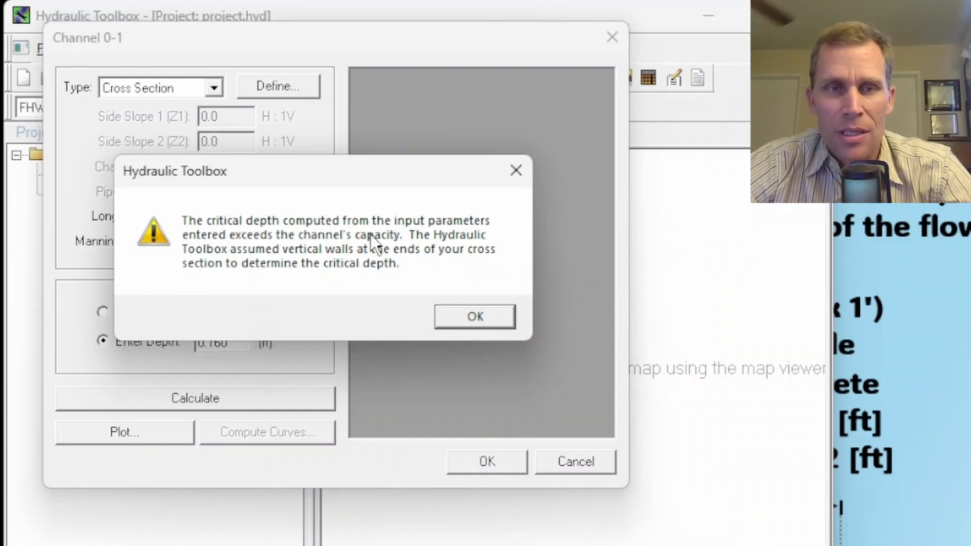
pyautogui.click(460, 312)
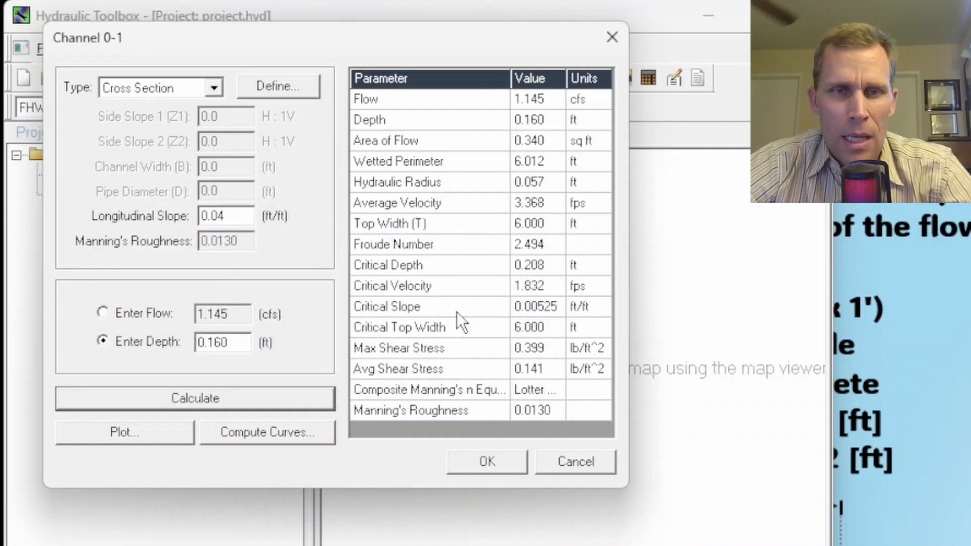
# Review the calculated Froude number, average velocity and flow, and accept the channel analysis.
pyautogui.click(547, 246)
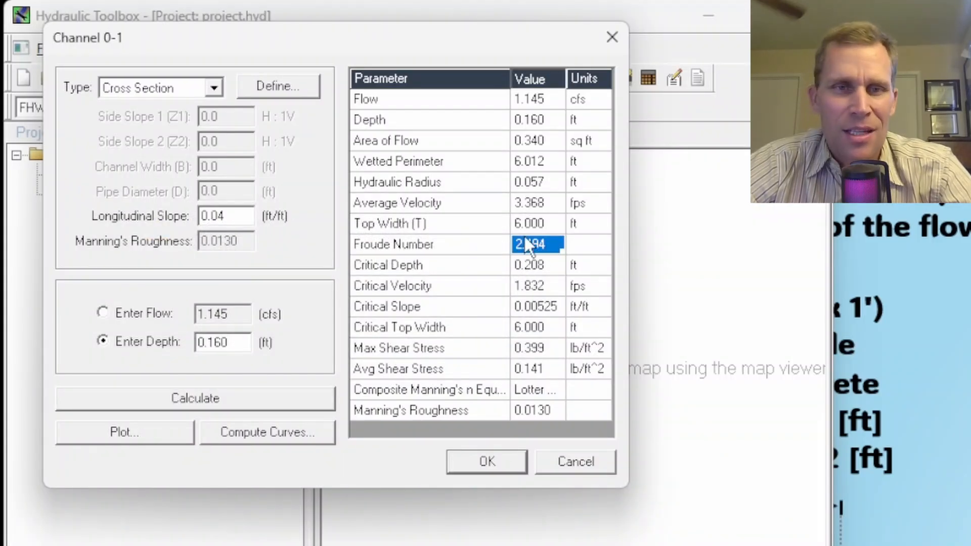
pyautogui.click(547, 203)
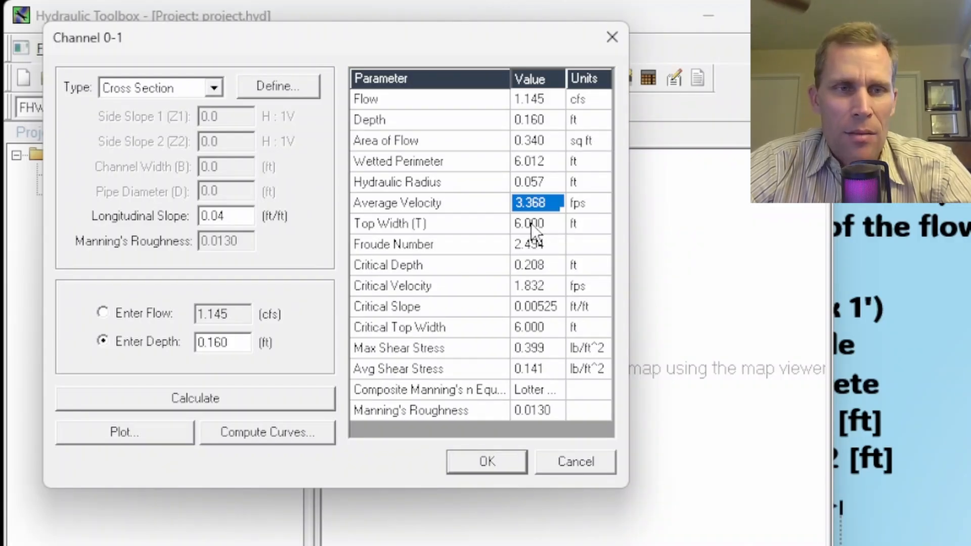
pyautogui.click(539, 101)
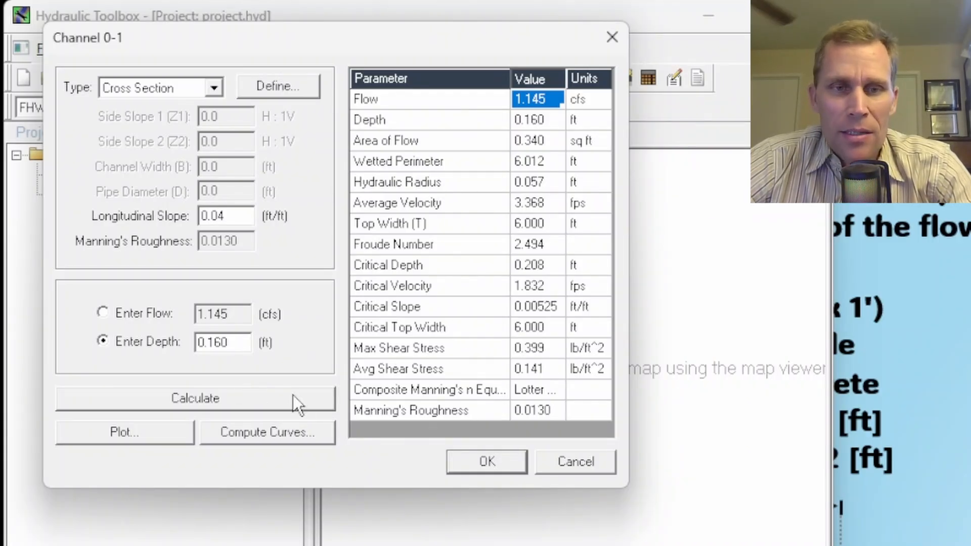
pyautogui.click(487, 461)
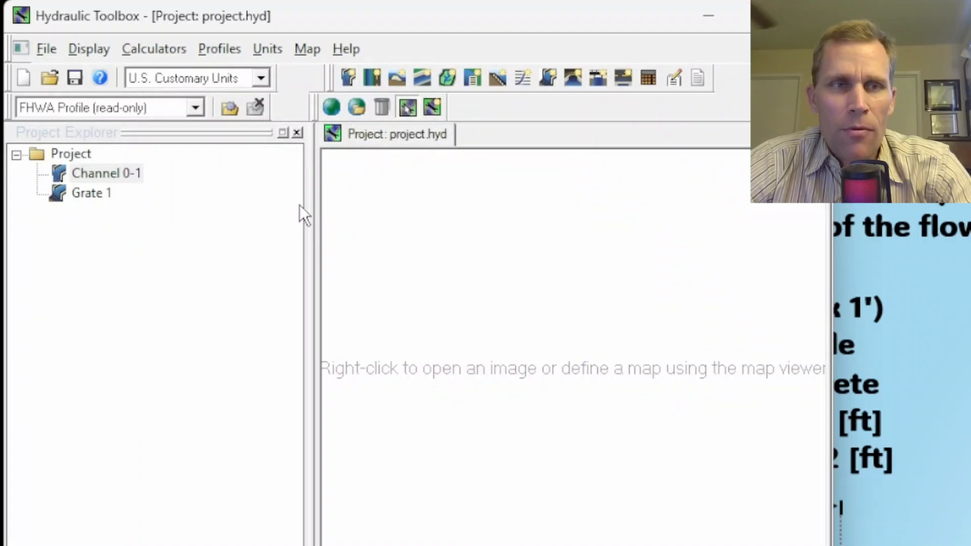
# Save the project as project2 in the exercise's project folder.
pyautogui.click(75, 78)
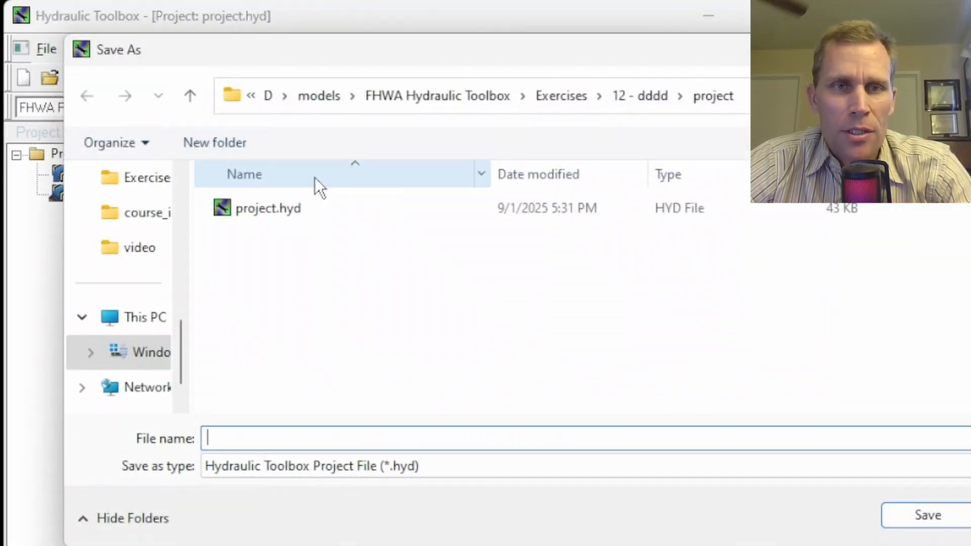
pyautogui.write('project2')
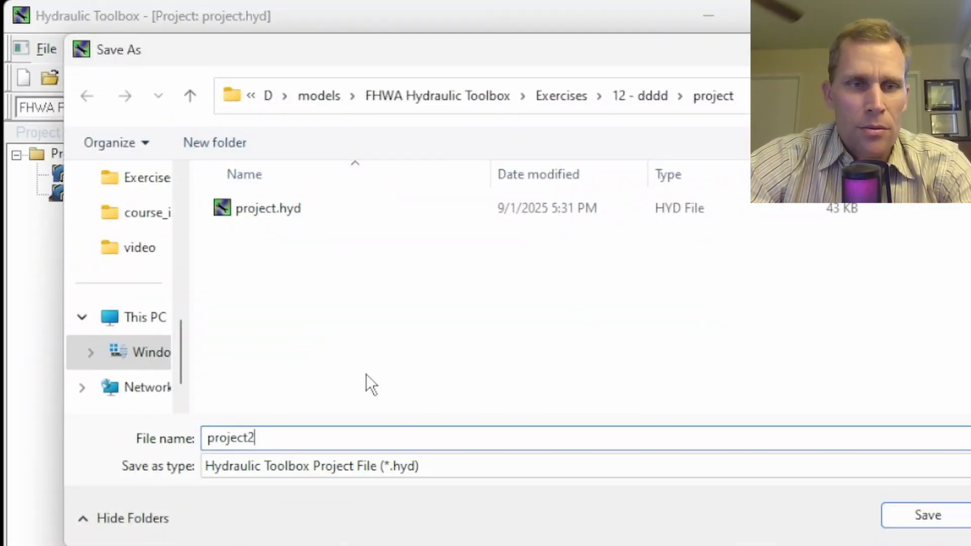
pyautogui.click(930, 520)
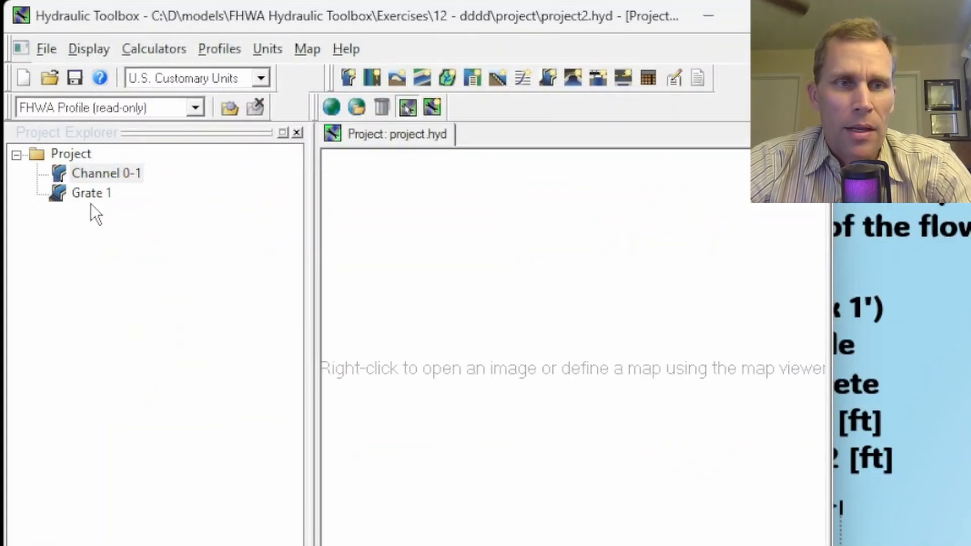
# Open the Grate 1 inlet analysis and assign Channel 0-1 as its channel.
pyautogui.doubleClick(85, 197)
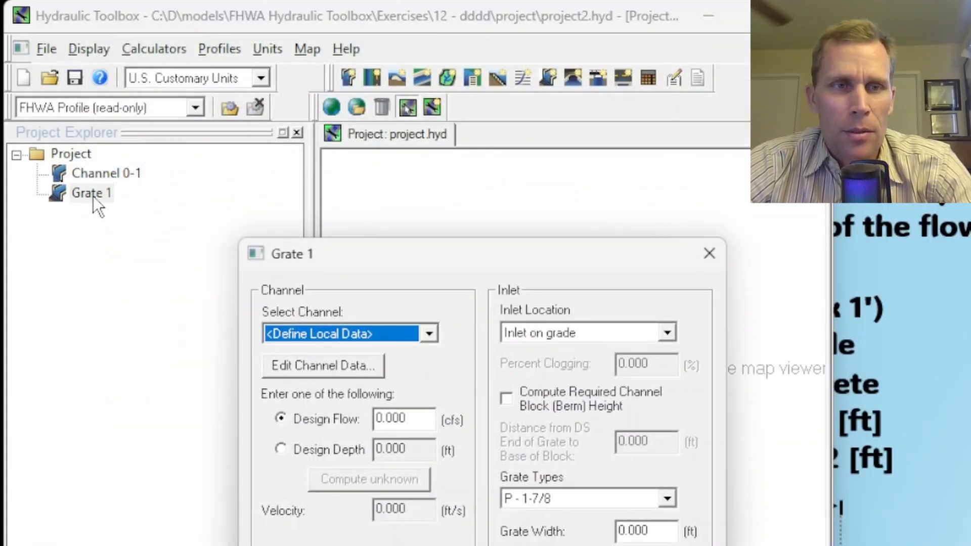
pyautogui.moveTo(367, 255); pyautogui.dragTo(257, 31)
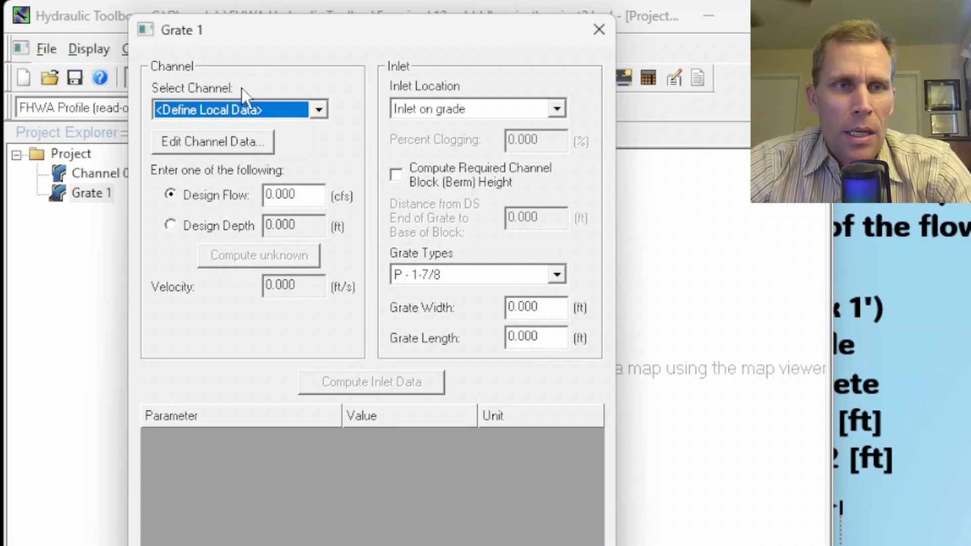
pyautogui.click(322, 107)
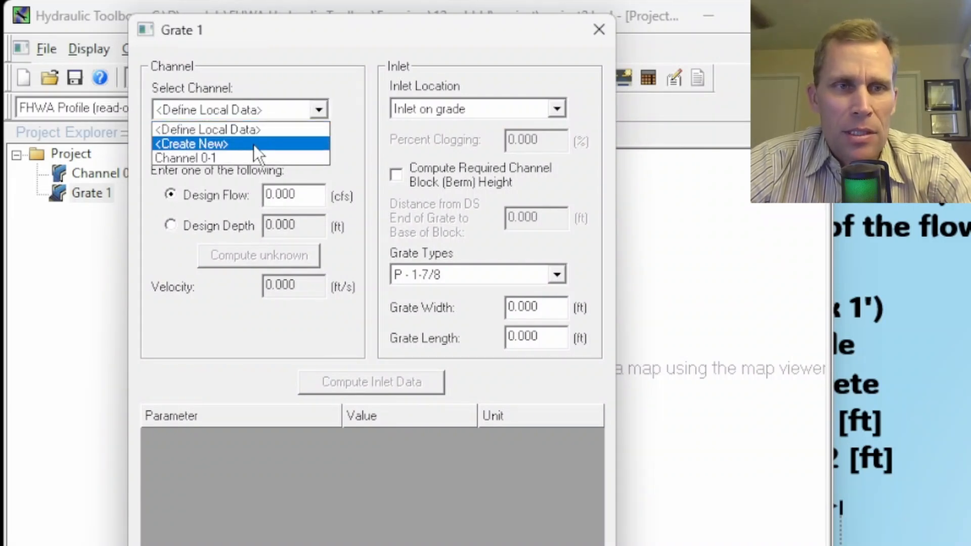
pyautogui.click(196, 159)
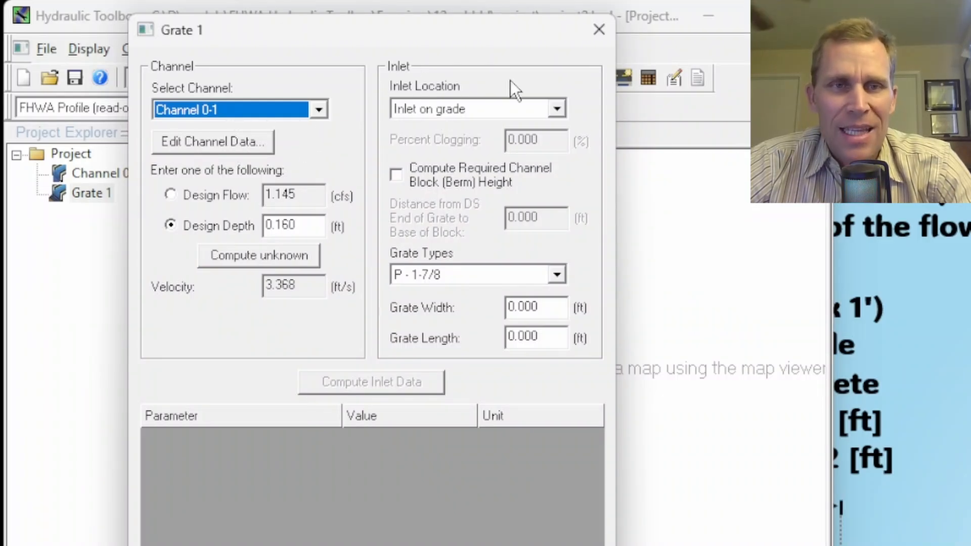
# Check the inlet location, grate type and size on the PowerPoint slide, keep Inlet on grade, and set Grate 1's type to 30 degree tilt-bar.
pyautogui.hotkey('alt', 'Tab')
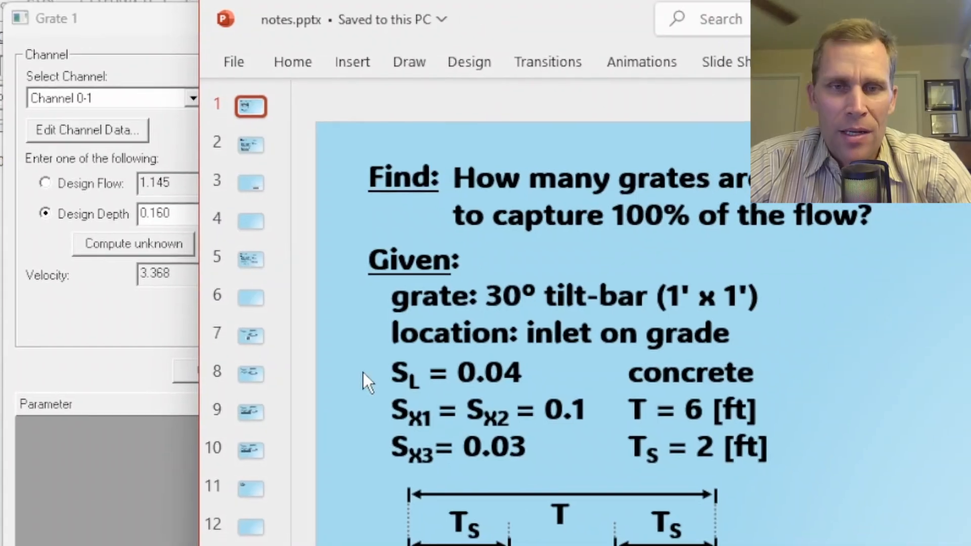
pyautogui.moveTo(526, 332); pyautogui.dragTo(708, 328)
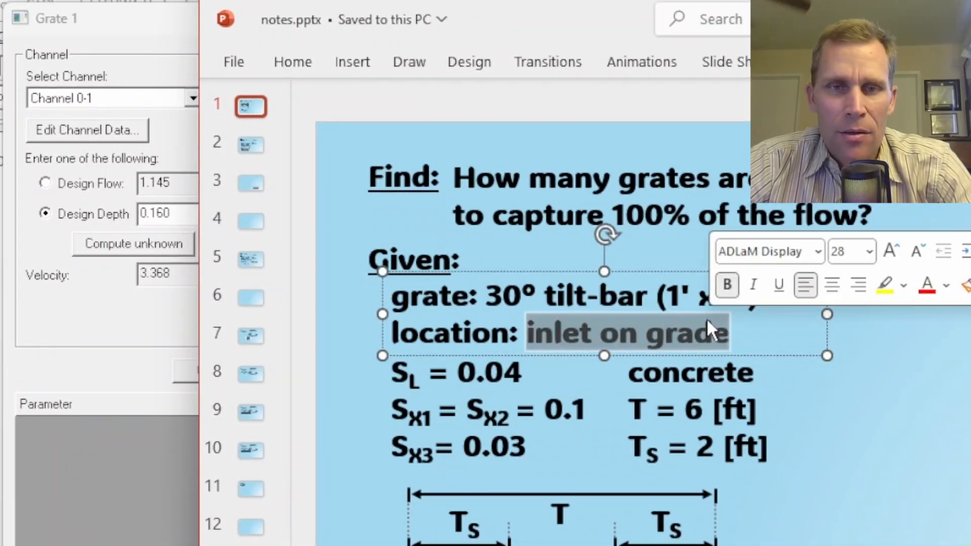
pyautogui.moveTo(484, 295); pyautogui.dragTo(592, 296)
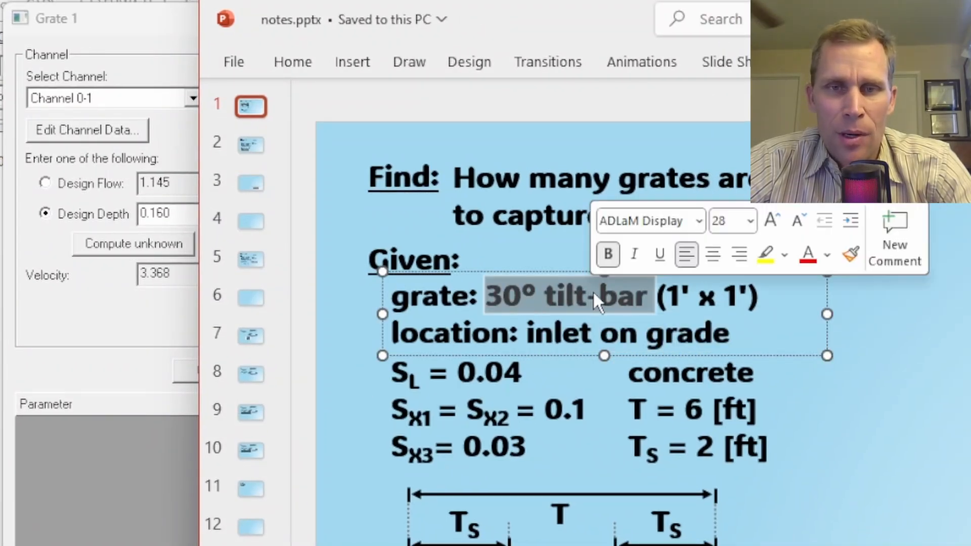
pyautogui.moveTo(662, 295); pyautogui.dragTo(749, 293)
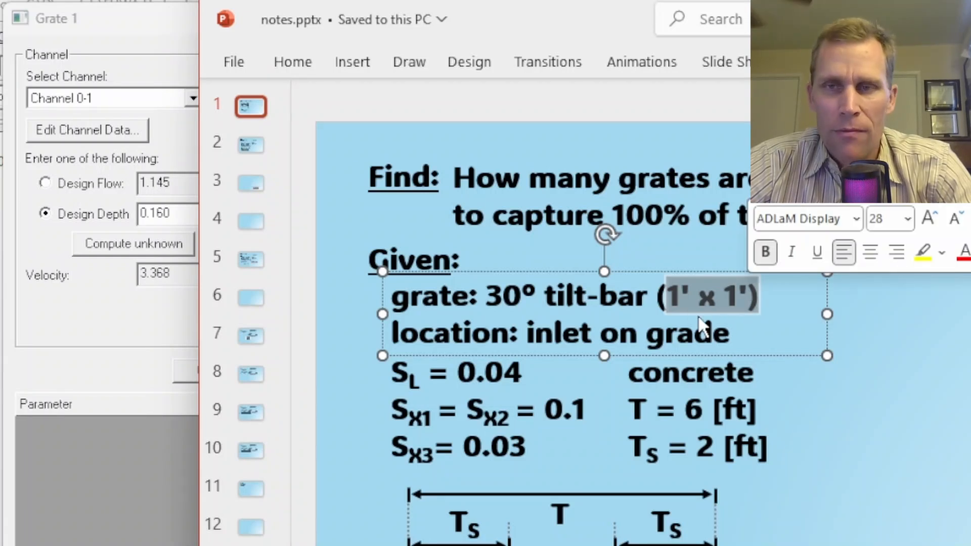
pyautogui.click(910, 19)
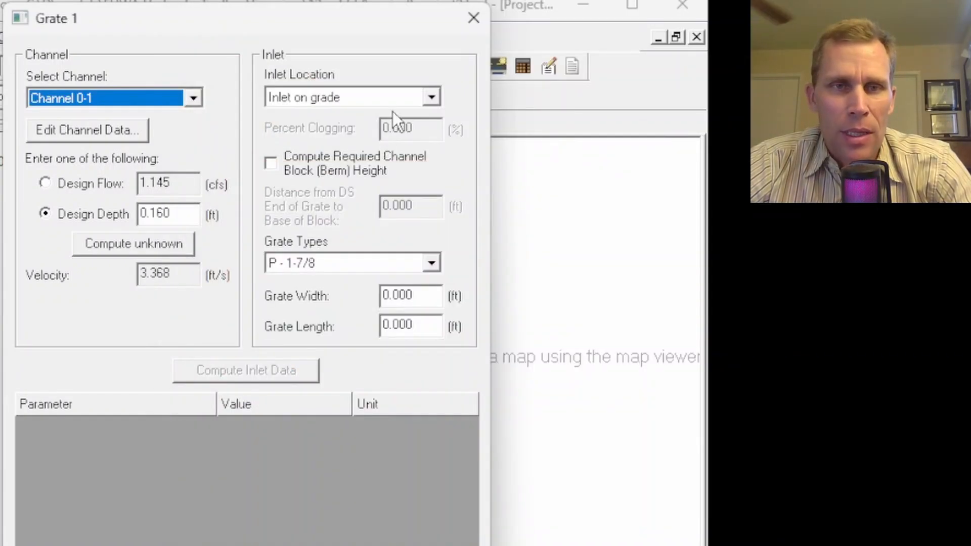
pyautogui.click(432, 99)
pyautogui.click(431, 98)
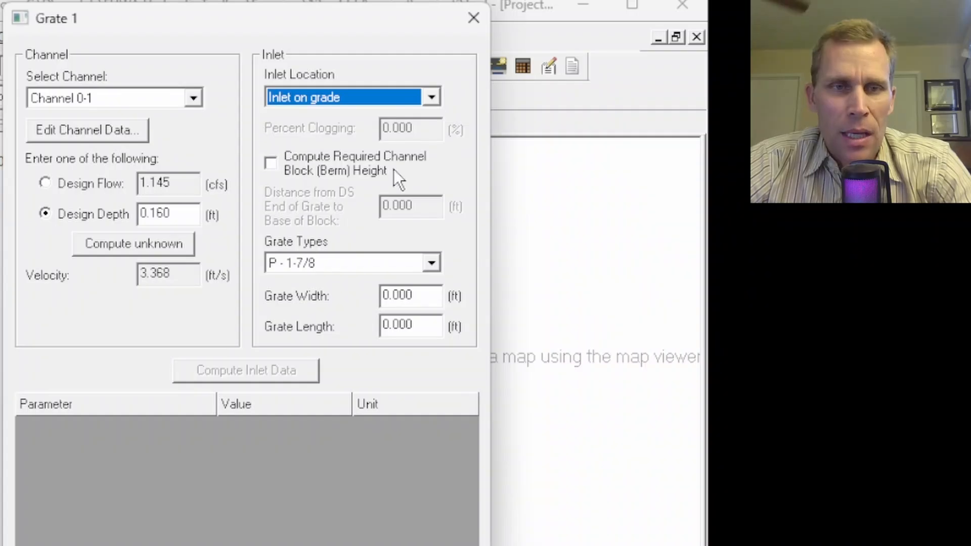
pyautogui.click(320, 264)
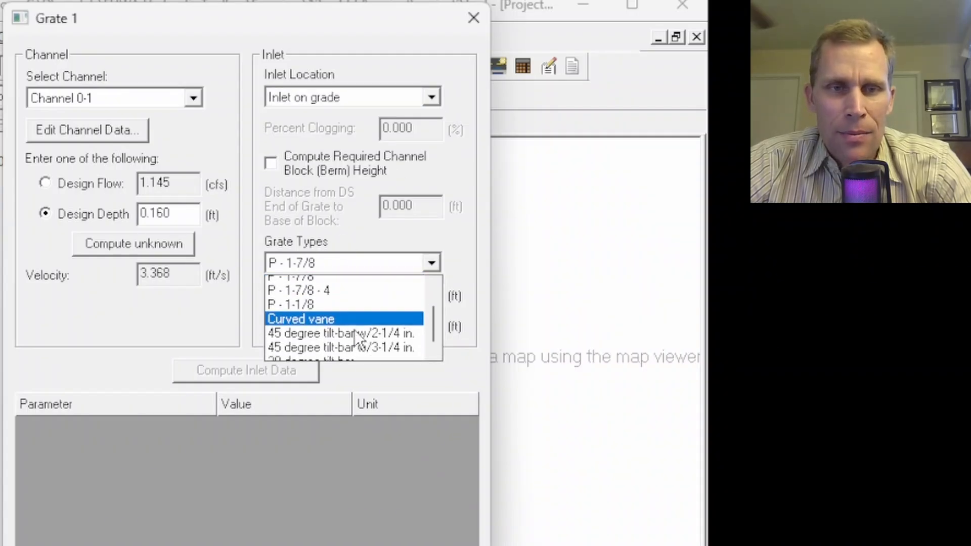
pyautogui.scroll(-1, 354, 330)
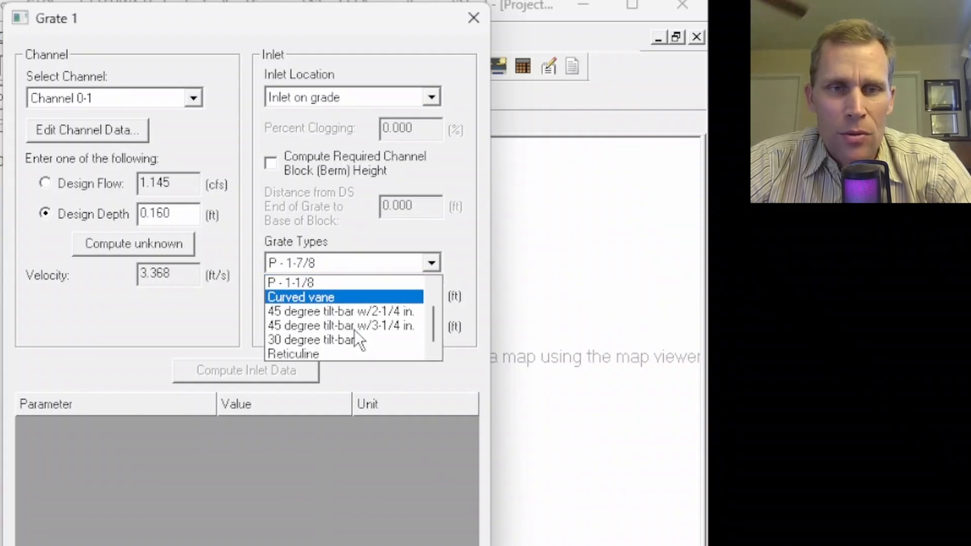
pyautogui.click(319, 342)
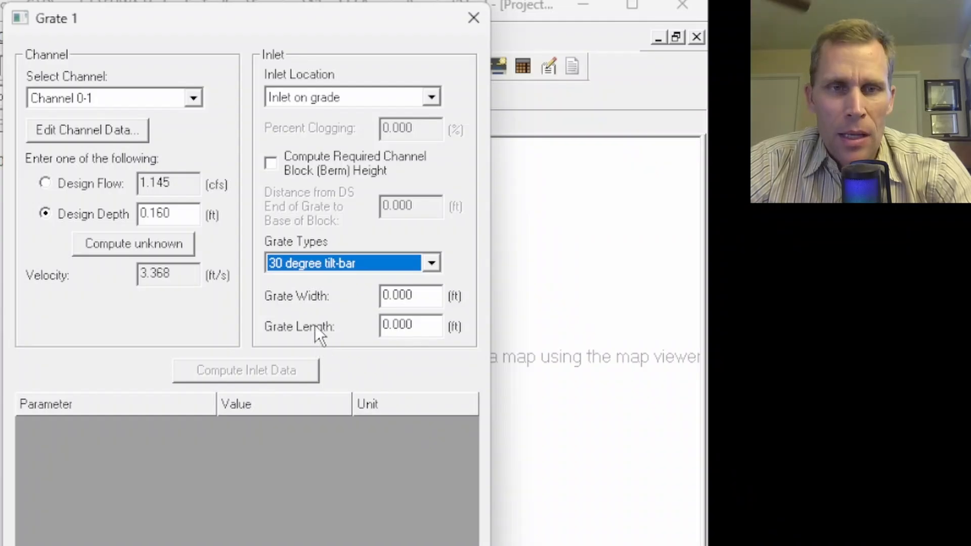
# Set Grate 1's width and length to 1 ft and compute the inlet data.
pyautogui.doubleClick(423, 295)
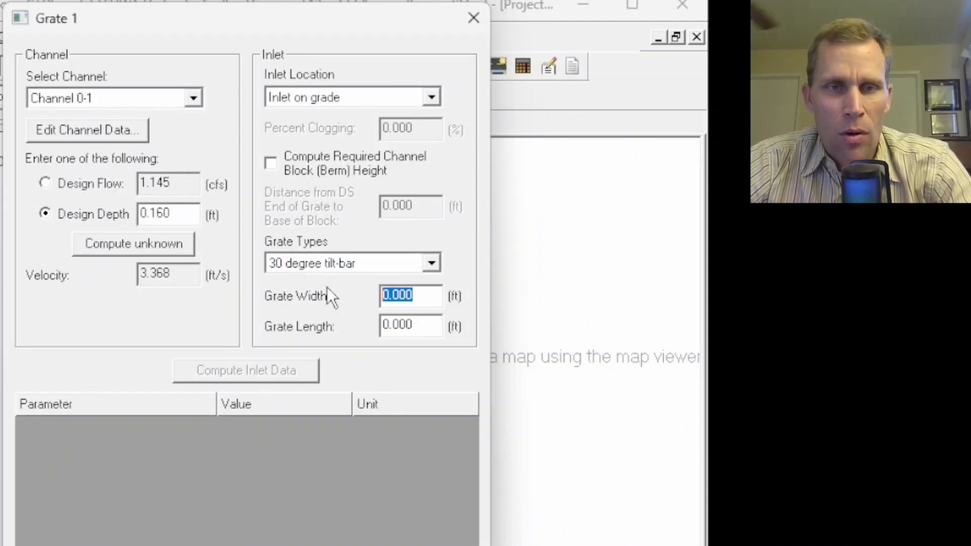
pyautogui.write('1')
pyautogui.doubleClick(376, 324)
pyautogui.write('1')
pyautogui.press('Tab')
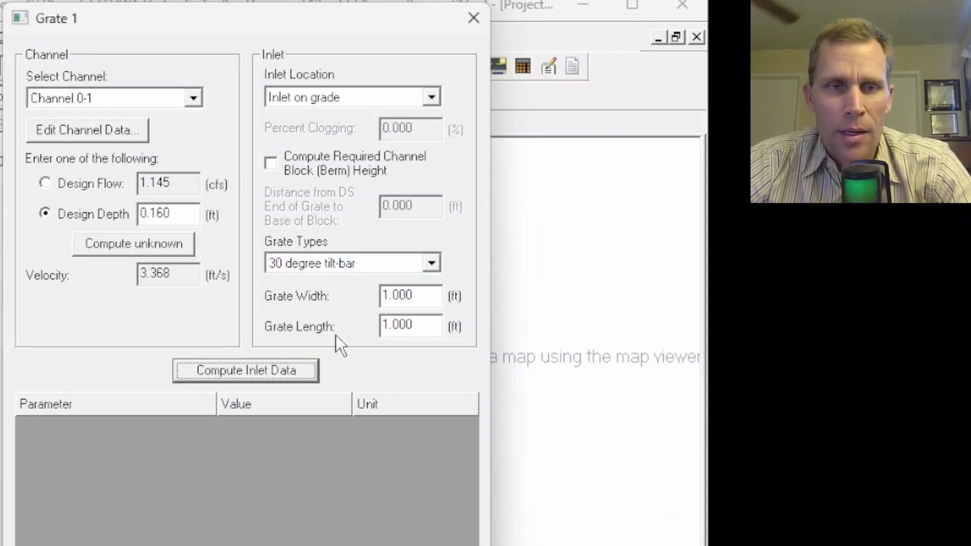
pyautogui.click(231, 368)
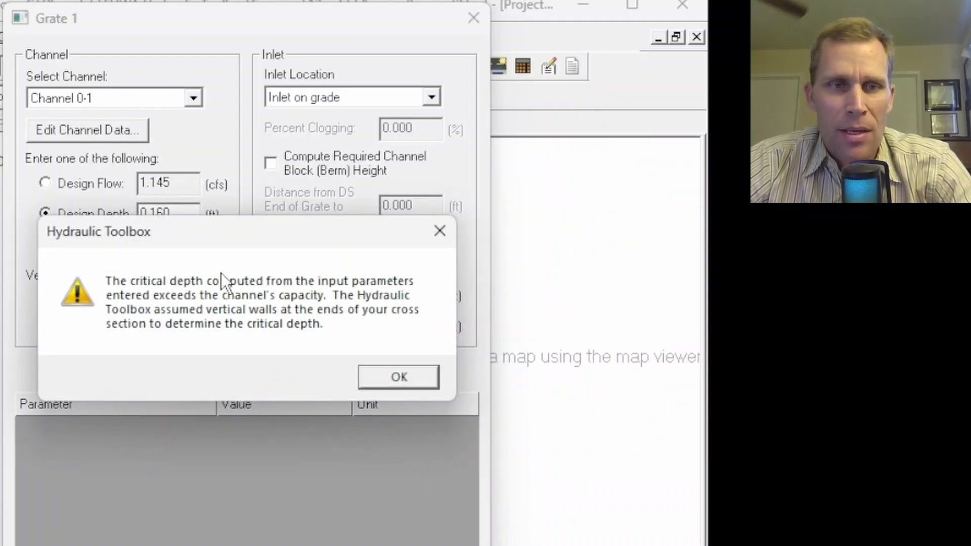
pyautogui.moveTo(223, 237); pyautogui.dragTo(201, 156)
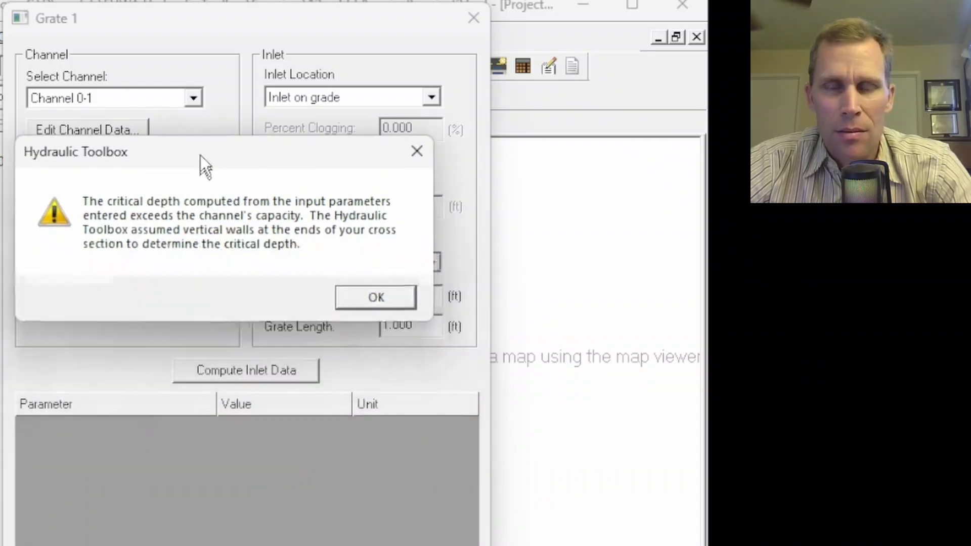
pyautogui.click(363, 296)
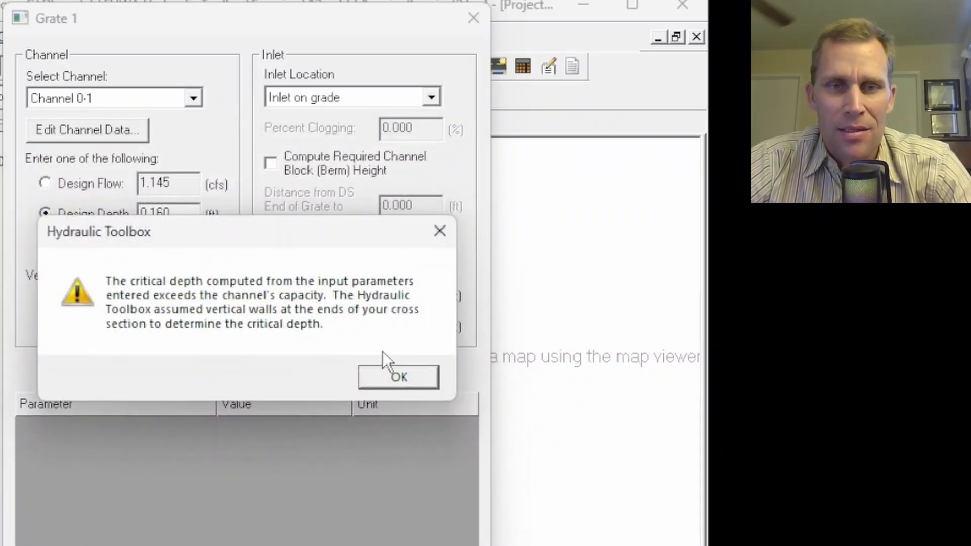
pyautogui.click(389, 376)
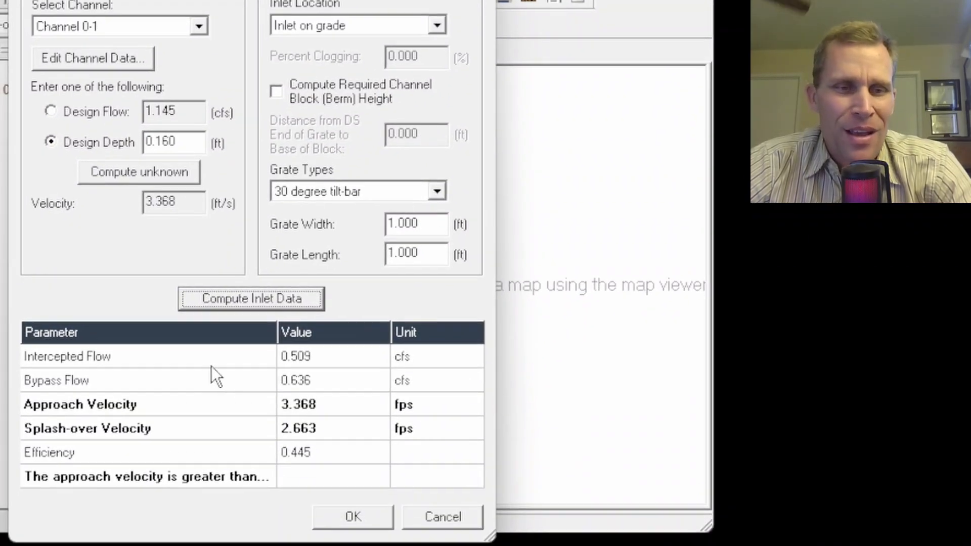
# Review Grate 1's design flow, intercepted flow, bypass flow and efficiency.
pyautogui.click(192, 111)
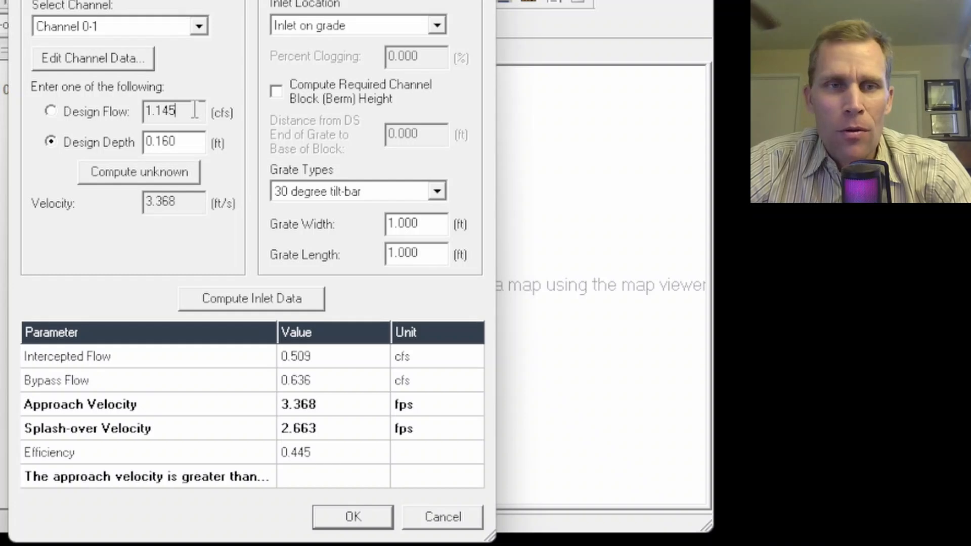
pyautogui.doubleClick(168, 111)
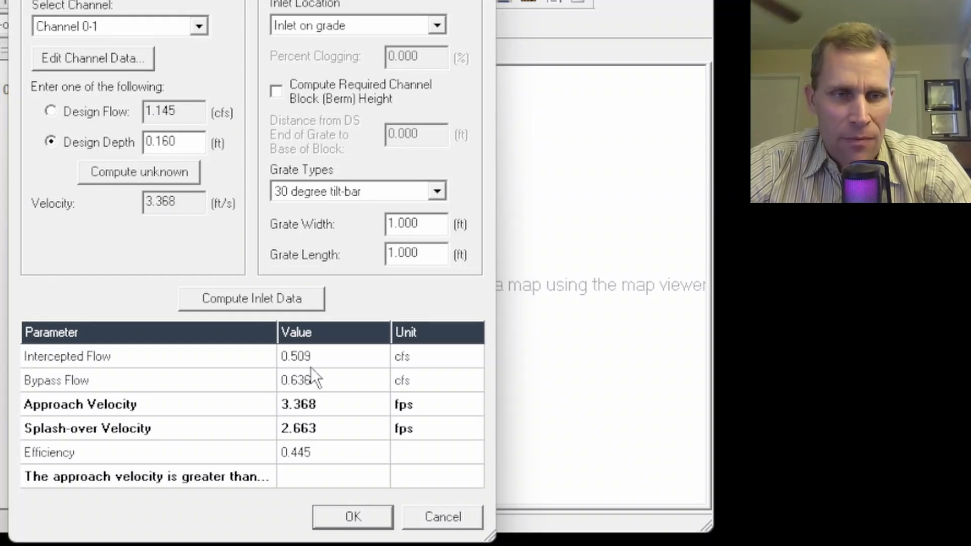
pyautogui.click(320, 356)
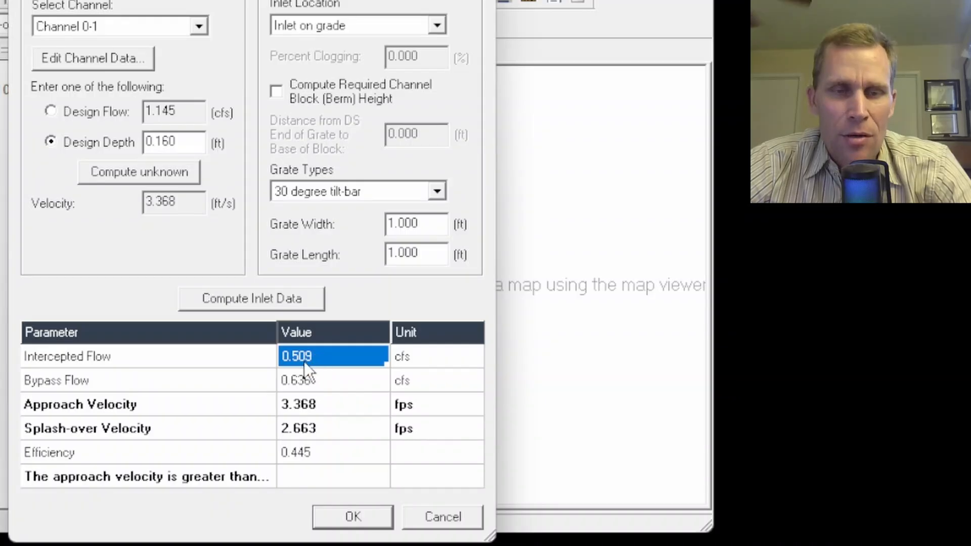
pyautogui.click(318, 379)
pyautogui.click(321, 360)
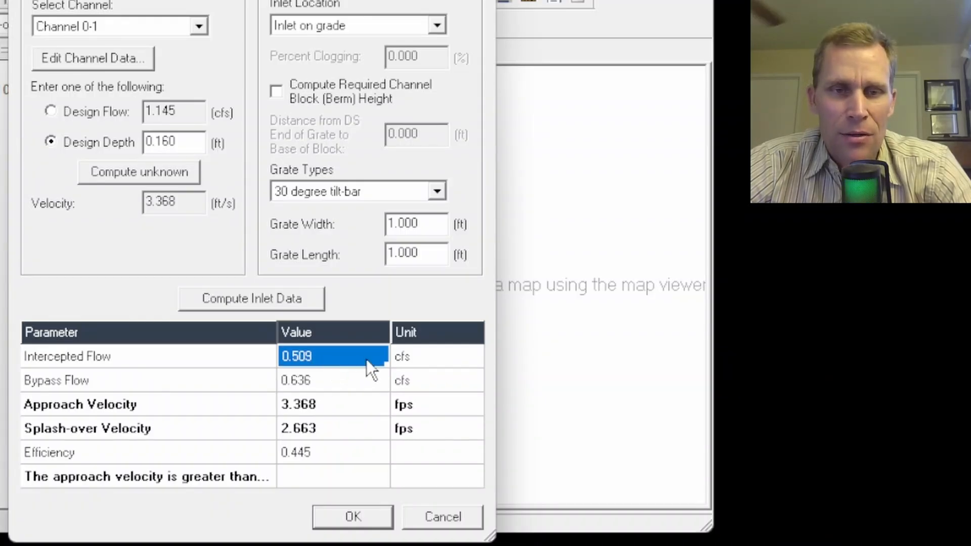
pyautogui.click(113, 380)
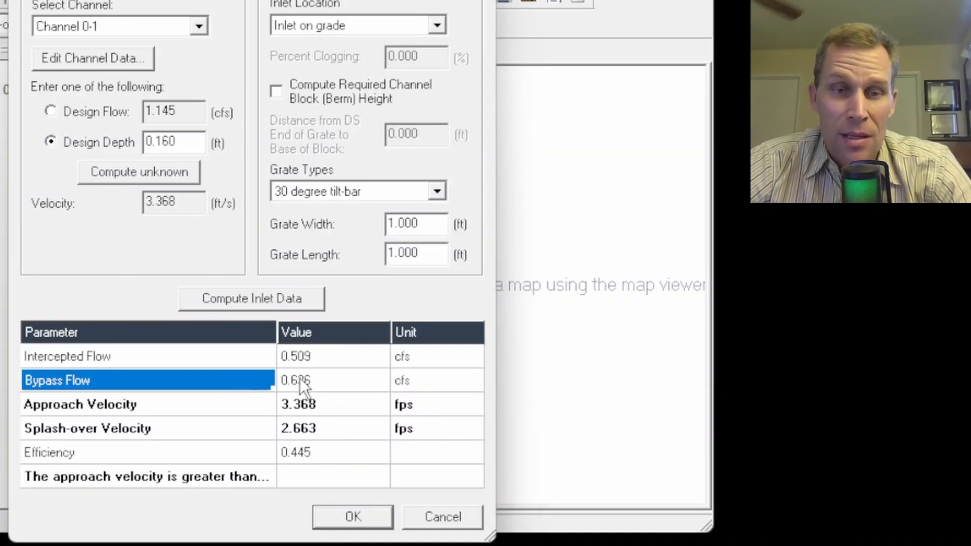
pyautogui.click(322, 382)
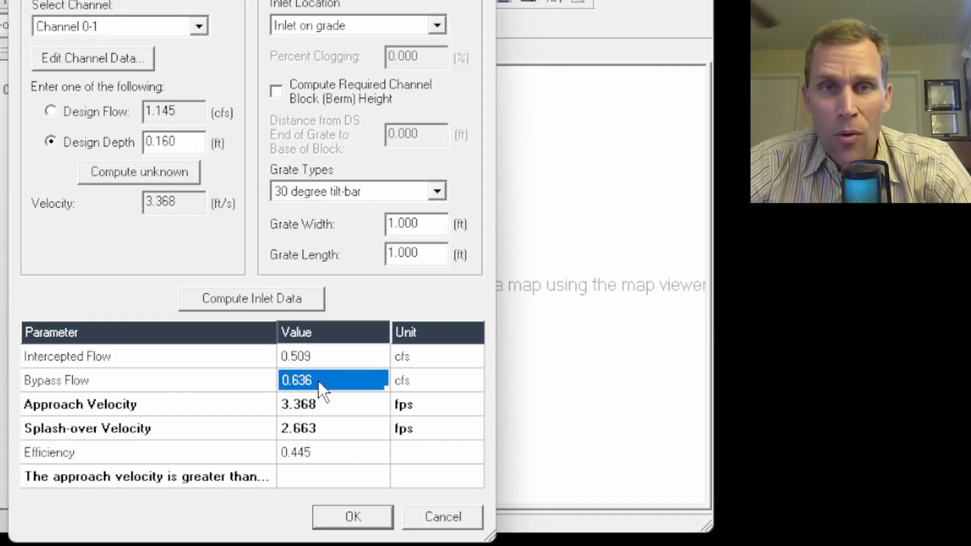
pyautogui.click(316, 458)
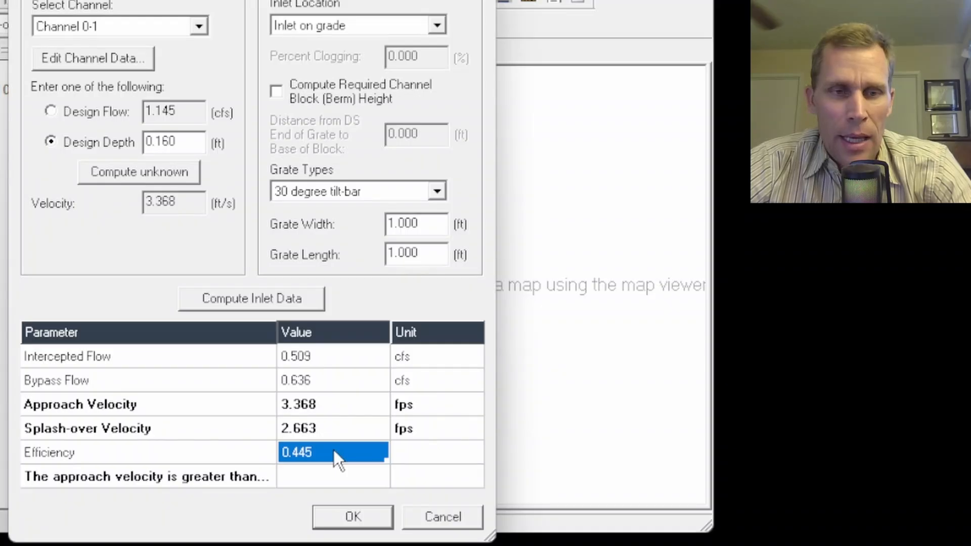
# Recheck Grate 1's grate type, width and bypass flow, and accept the inlet analysis.
pyautogui.click(411, 191)
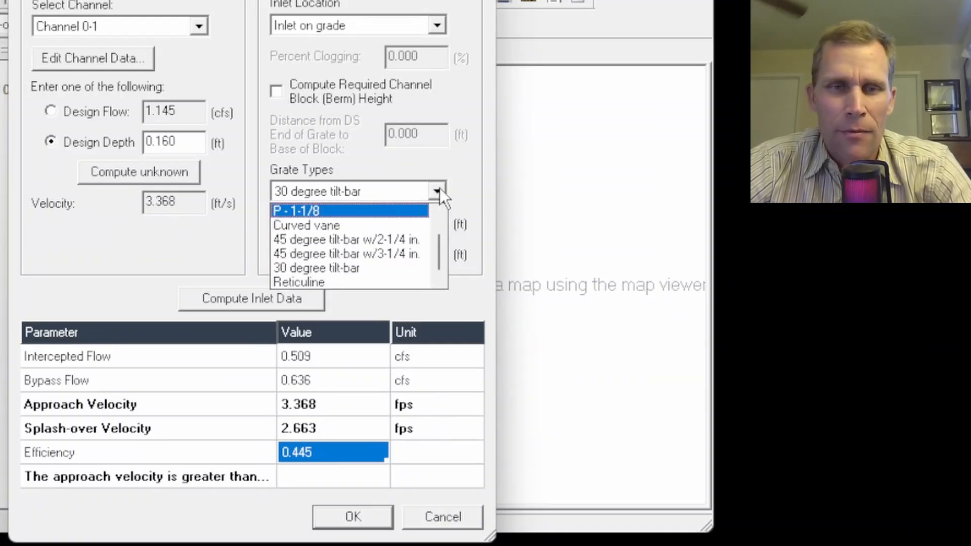
pyautogui.click(470, 178)
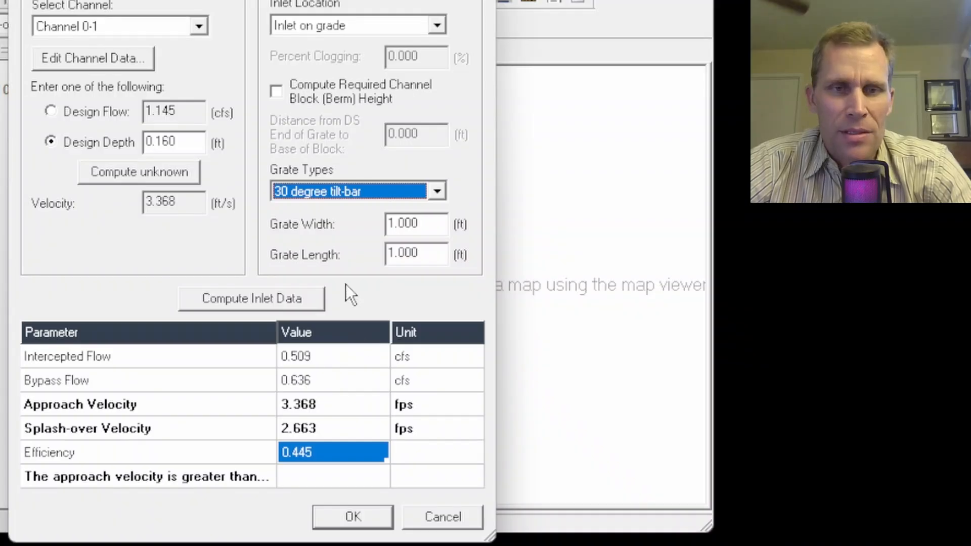
pyautogui.click(422, 227)
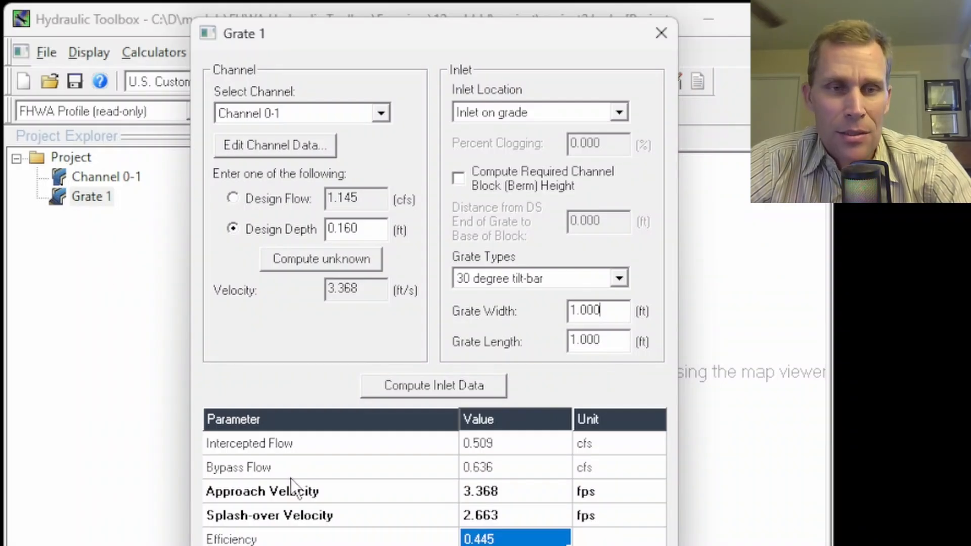
pyautogui.click(297, 467)
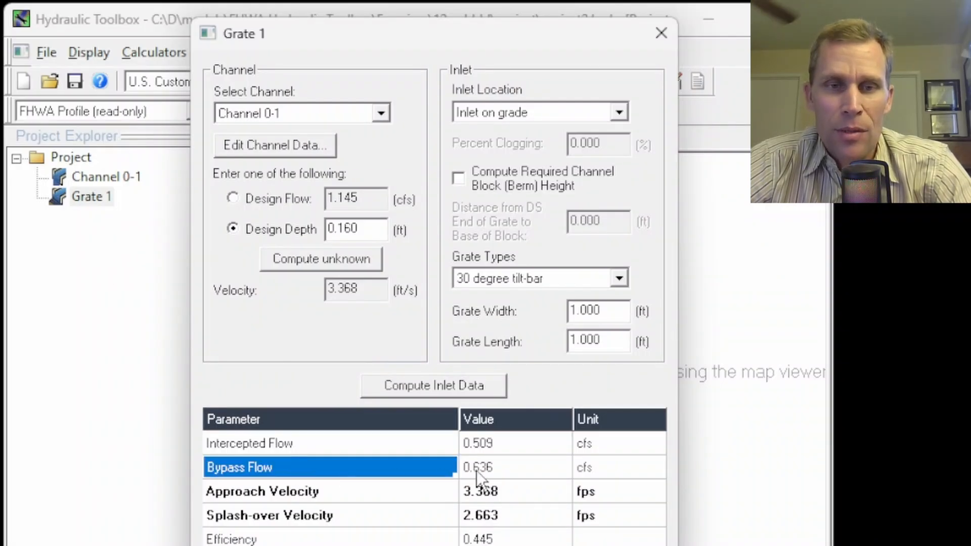
pyautogui.click(502, 468)
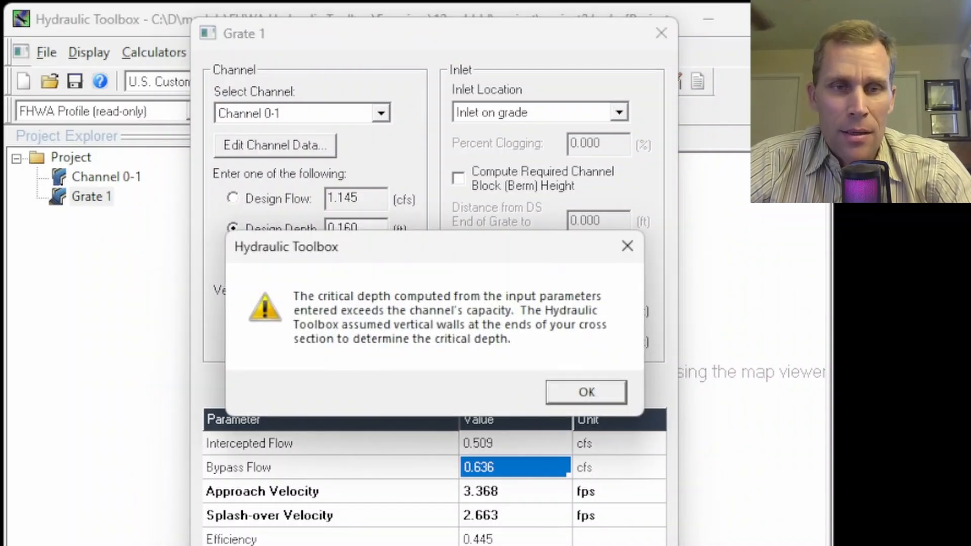
pyautogui.click(586, 390)
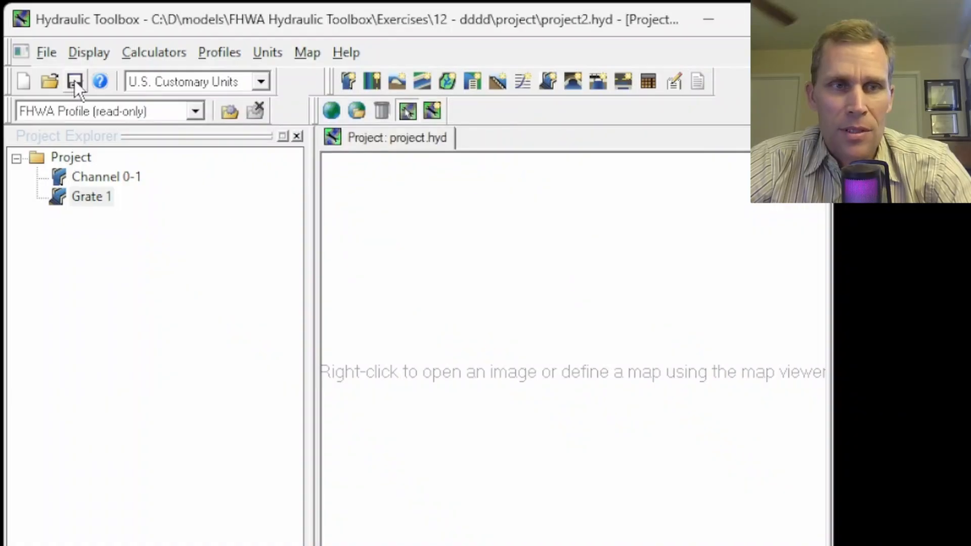
# Duplicate Channel 0-1 in the project and rename the copy as Channel 1-2.
pyautogui.click(99, 176)
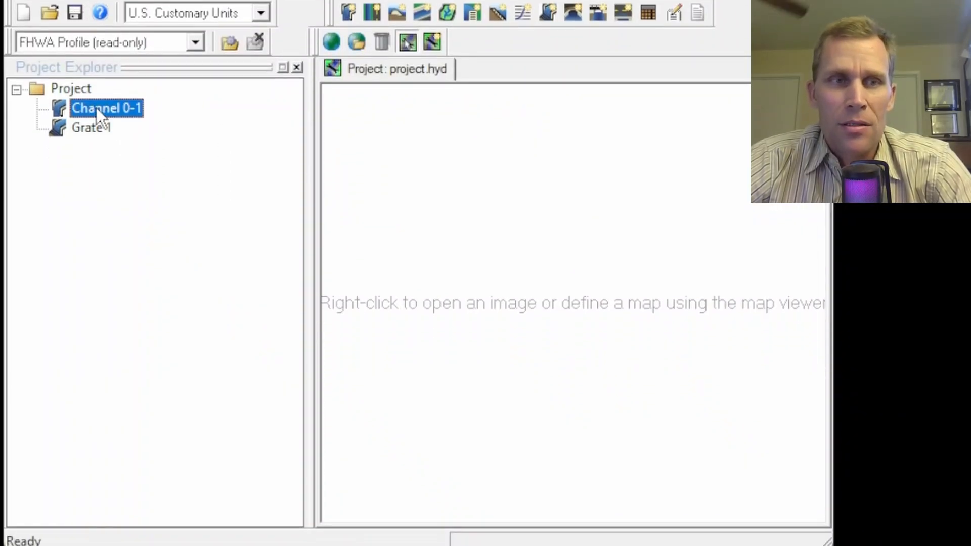
pyautogui.rightClick(96, 107)
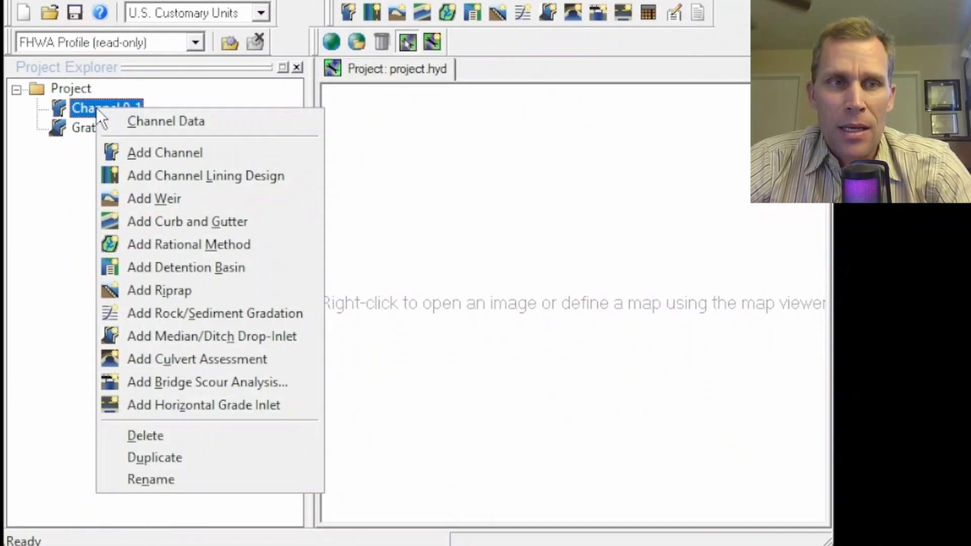
pyautogui.click(136, 457)
pyautogui.rightClick(109, 150)
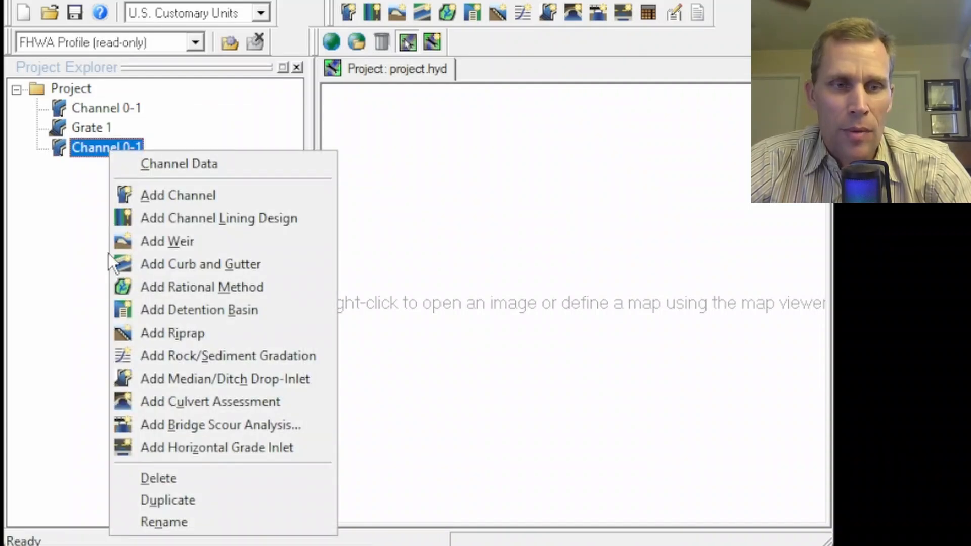
pyautogui.click(151, 519)
pyautogui.click(156, 149)
pyautogui.press('BackSpace')
pyautogui.press('BackSpace')
pyautogui.press('BackSpace')
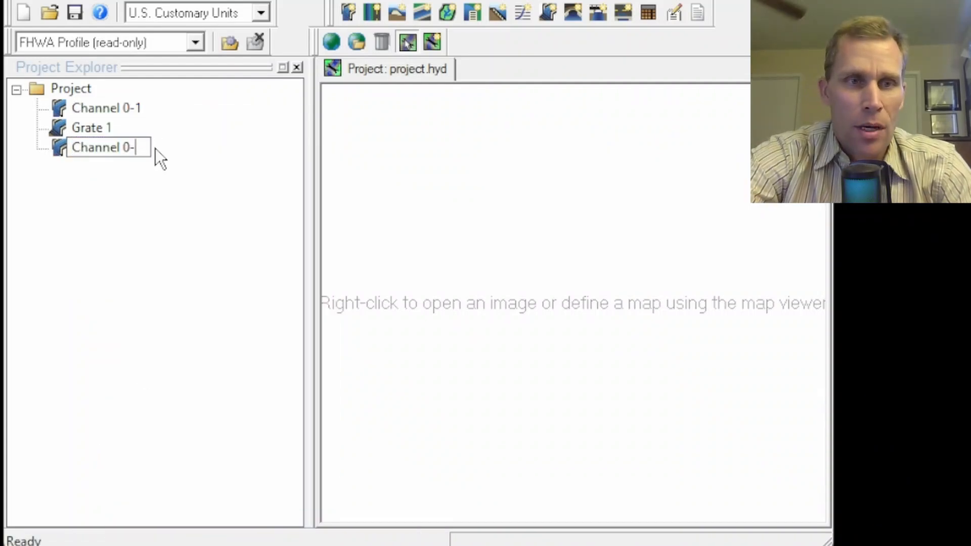
pyautogui.write('1-2')
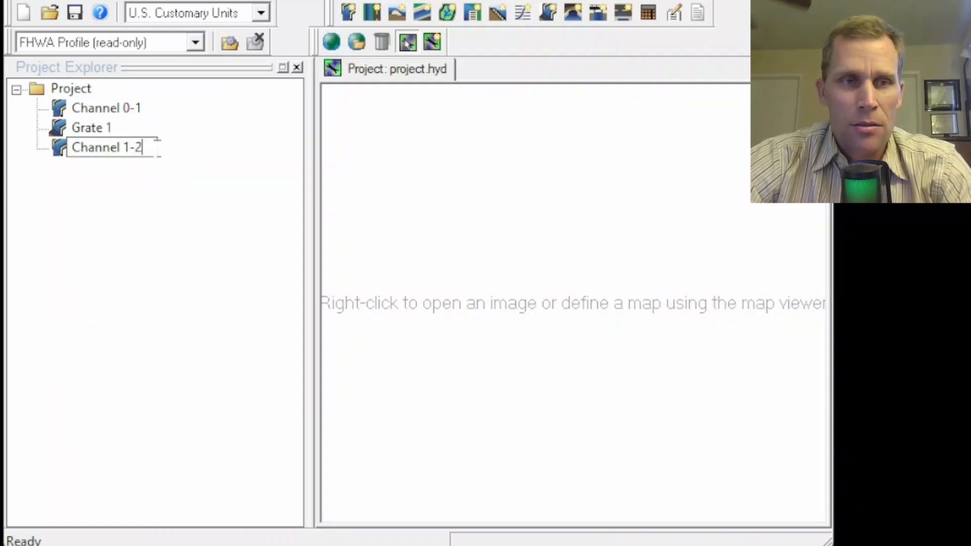
pyautogui.press('Return')
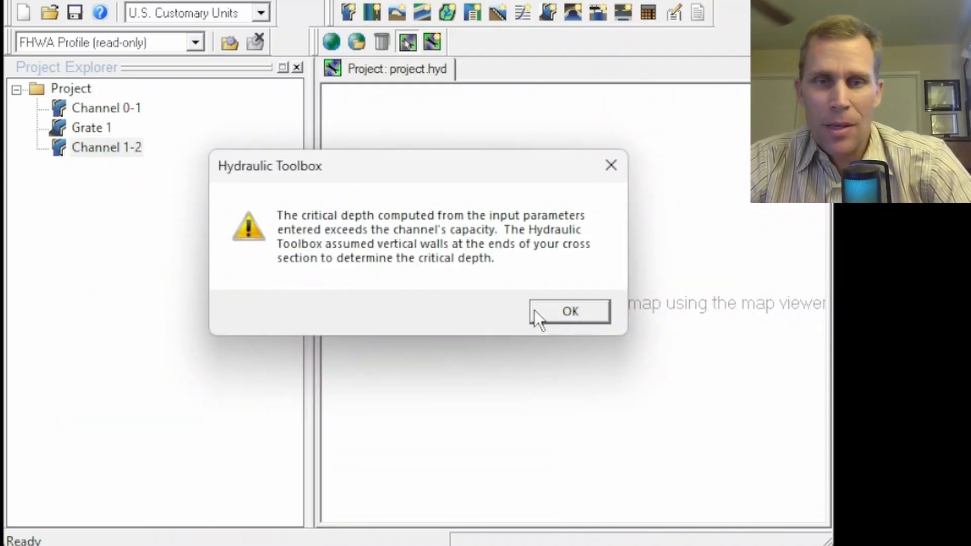
# Switch Channel 1-2's analysis to a known flow, enter the bypass flow of 0.636 cfs and calculate the channel.
pyautogui.click(536, 313)
pyautogui.moveTo(482, 199); pyautogui.dragTo(365, 90)
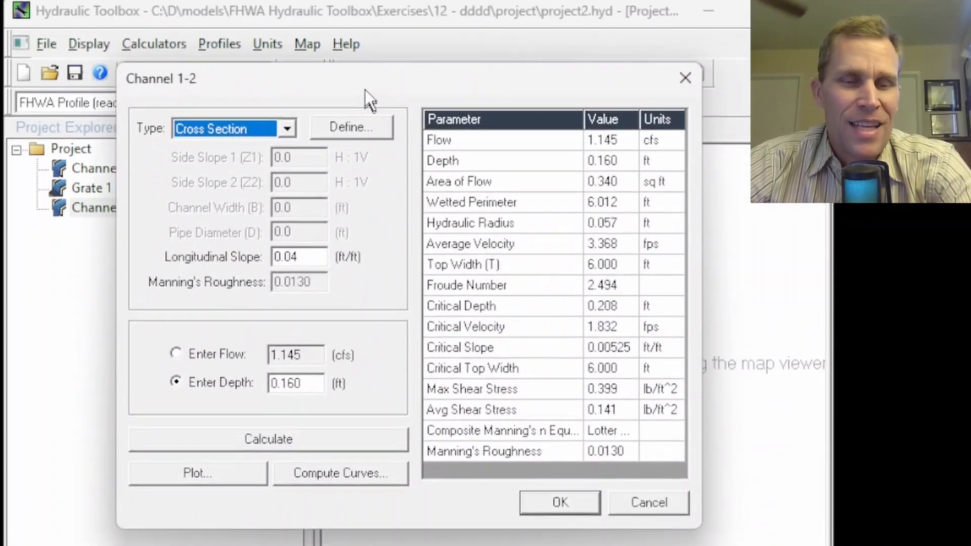
pyautogui.moveTo(310, 388); pyautogui.dragTo(191, 405)
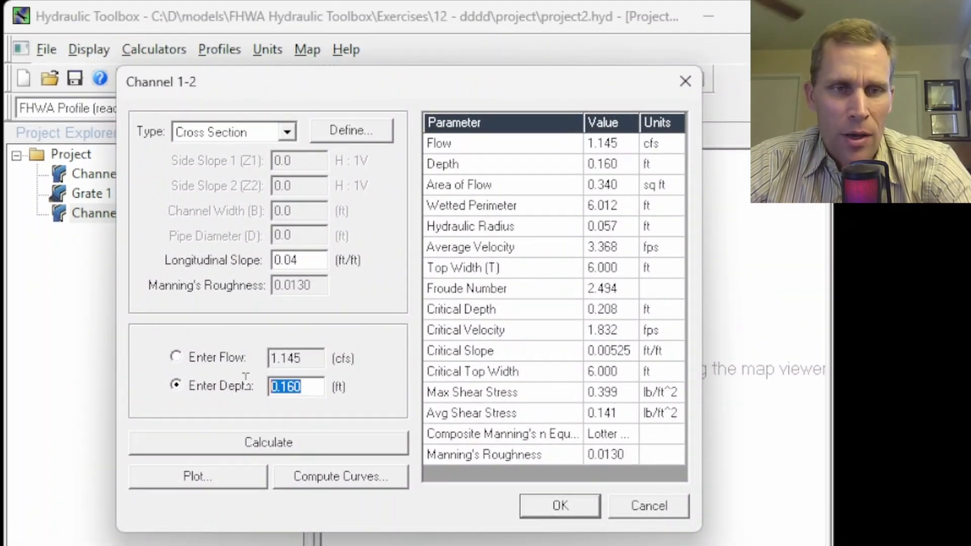
pyautogui.click(177, 356)
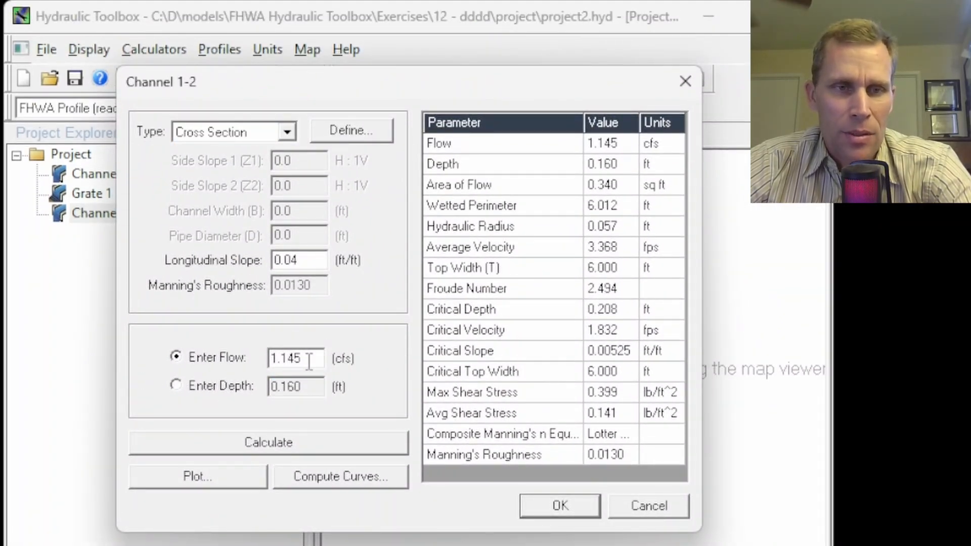
pyautogui.moveTo(309, 359); pyautogui.dragTo(237, 350)
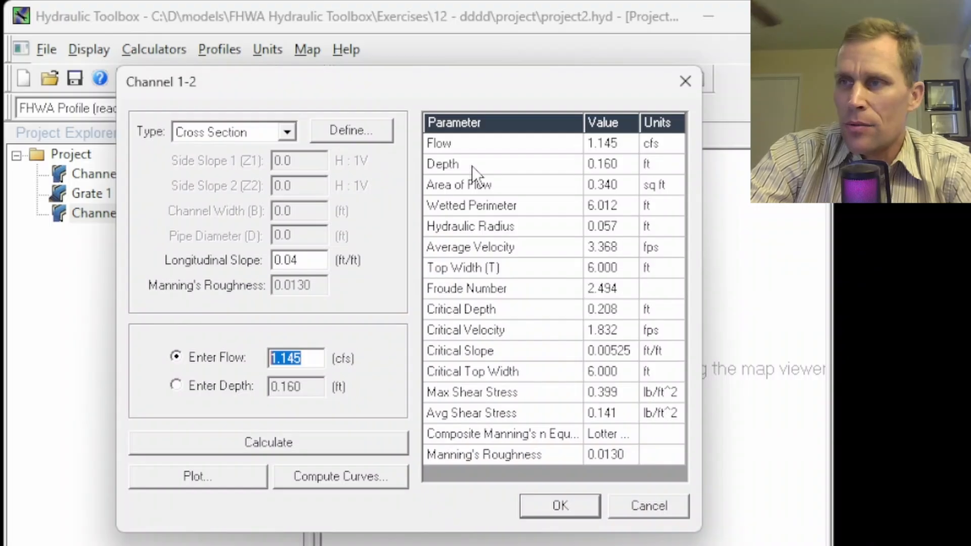
pyautogui.write('0.')
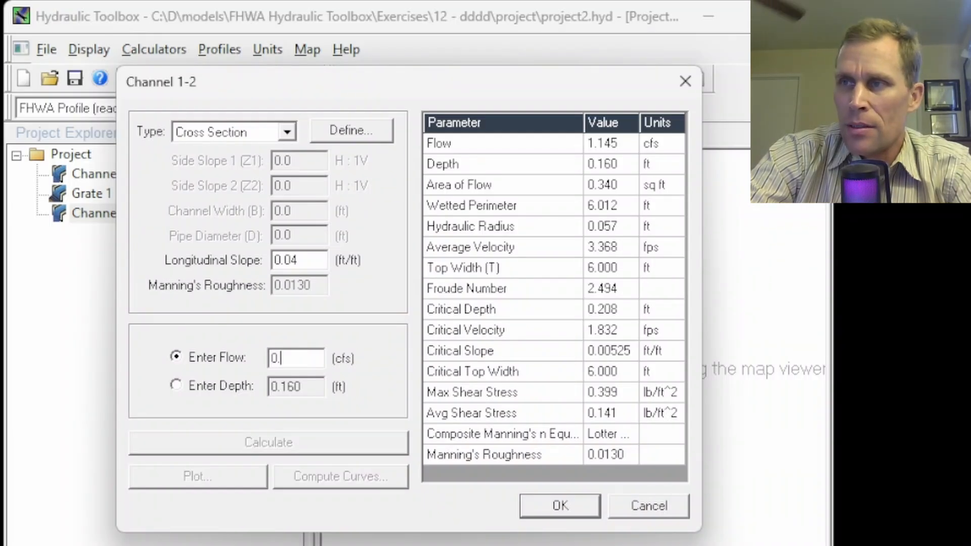
pyautogui.write('636')
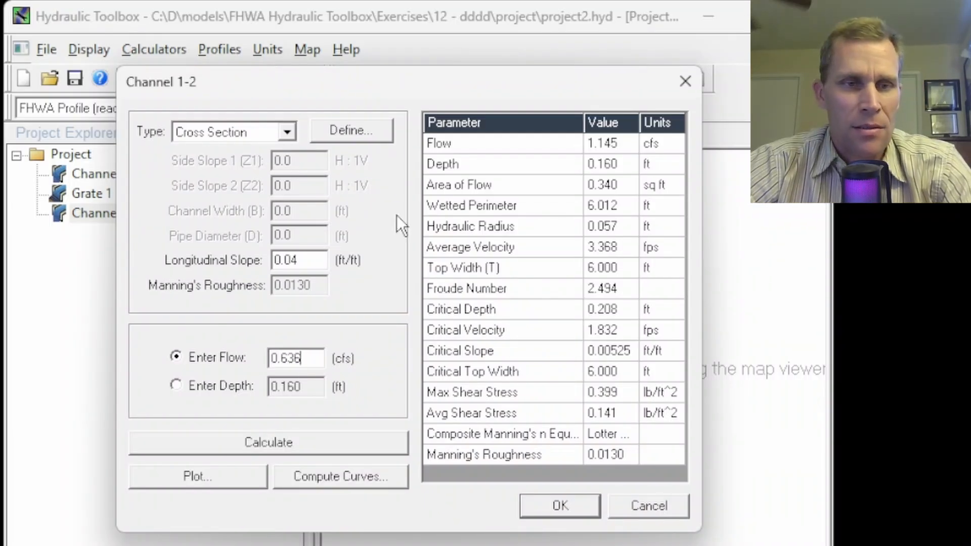
pyautogui.click(255, 442)
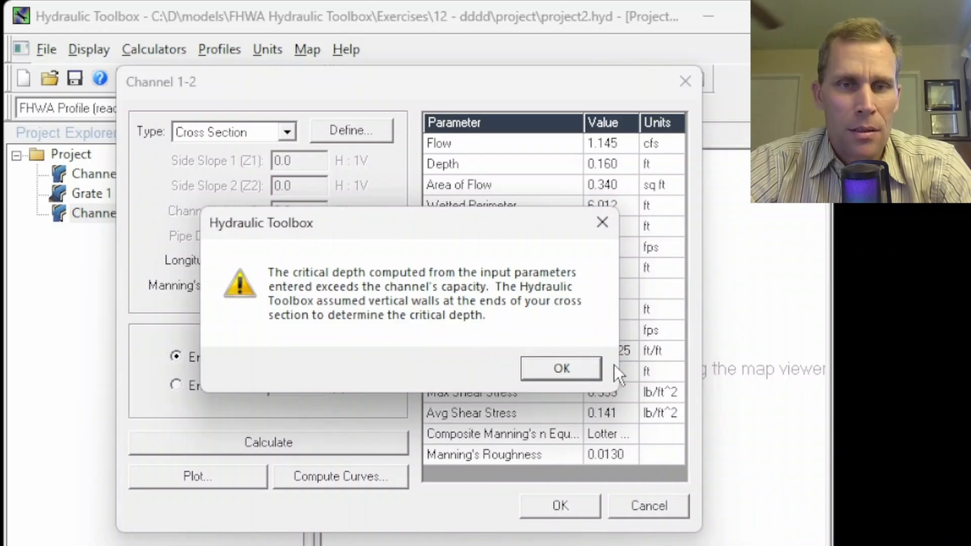
pyautogui.click(582, 367)
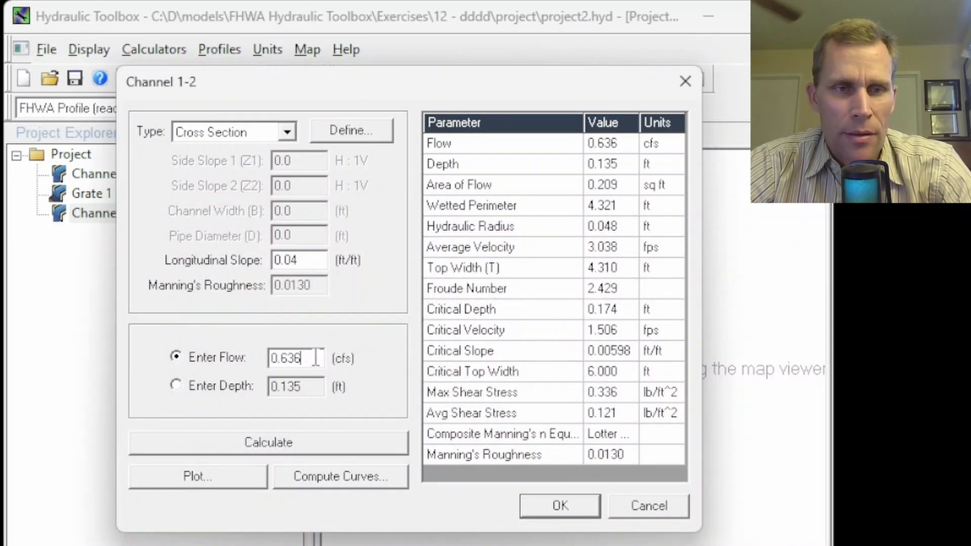
# Plot Channel 1-2's cross section to examine the water surface relative to the channel's edges.
pyautogui.click(222, 480)
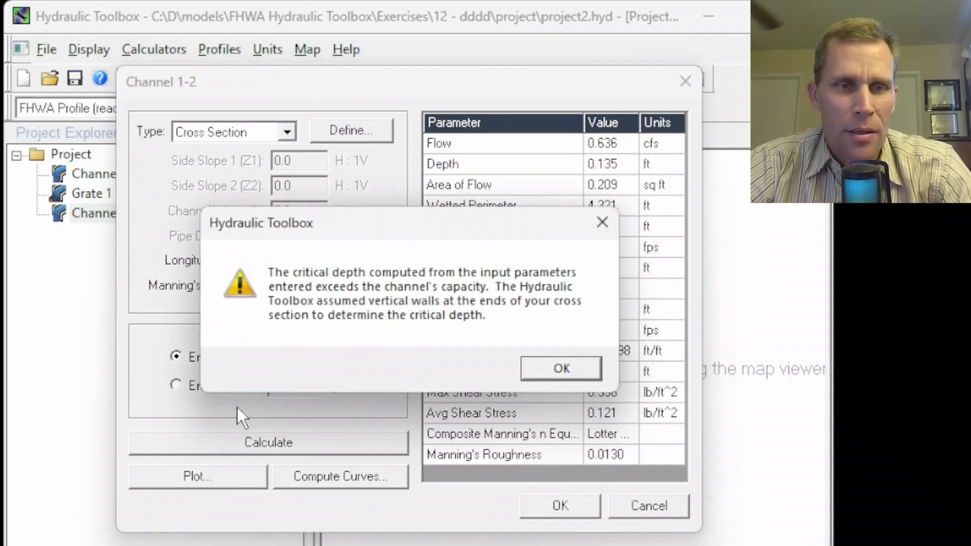
pyautogui.click(533, 367)
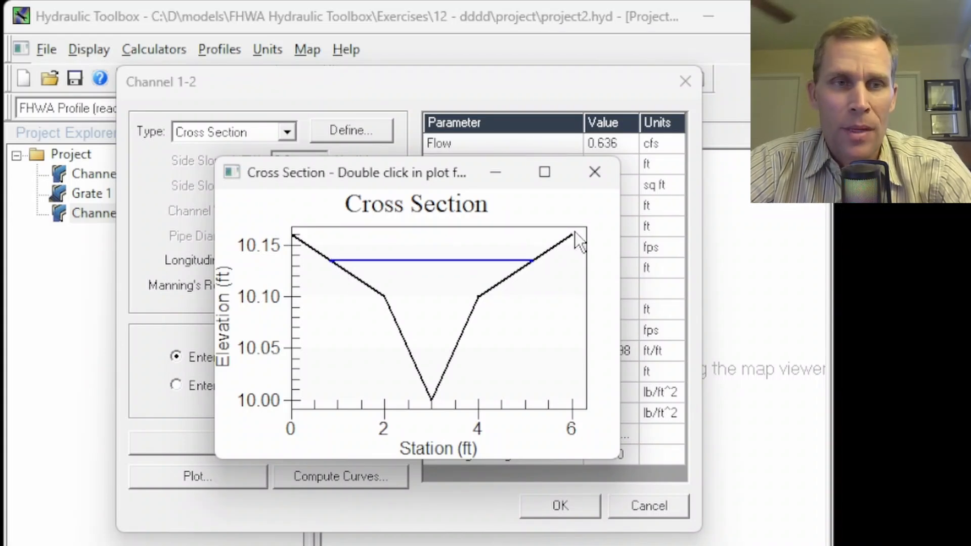
pyautogui.moveTo(269, 86); pyautogui.dragTo(287, 85)
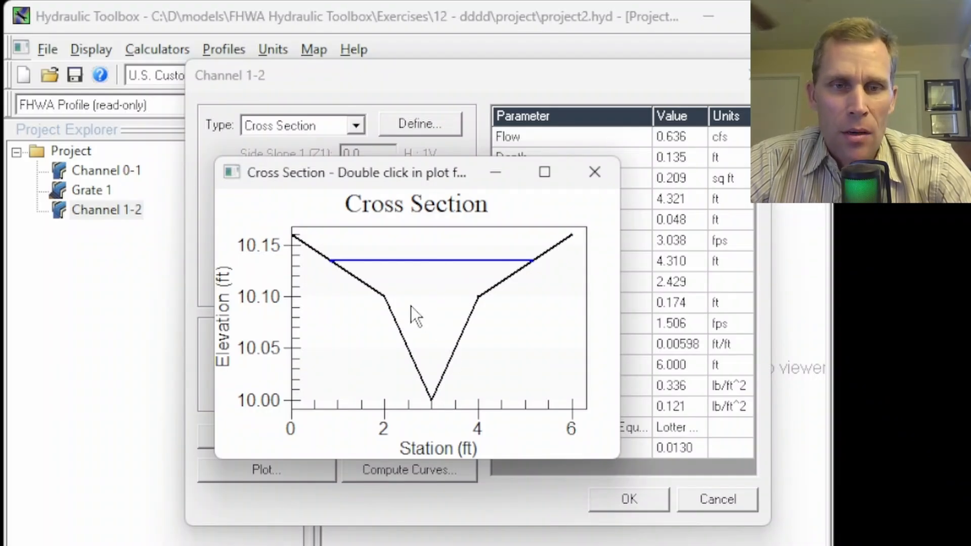
# Close the cross-section plot and accept Channel 1-2's analysis.
pyautogui.click(592, 173)
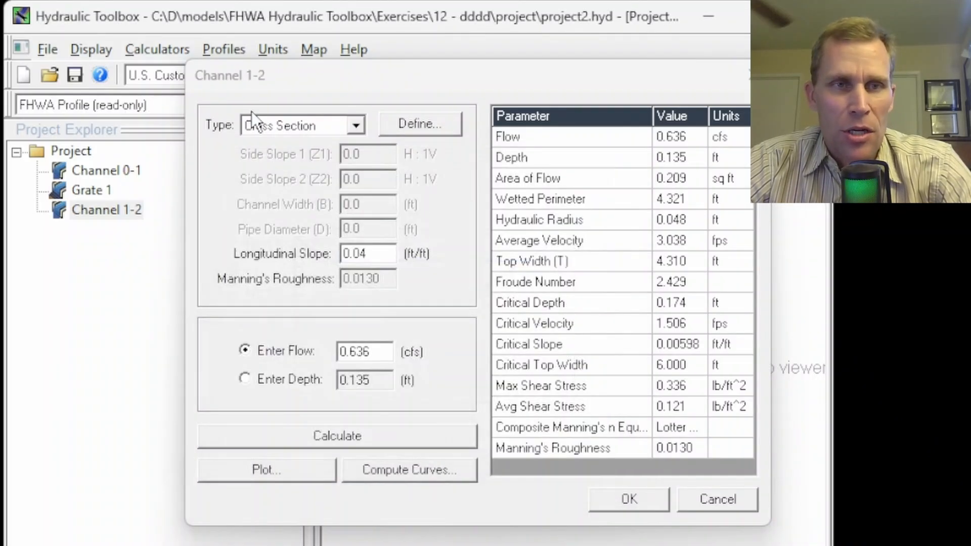
pyautogui.click(628, 499)
pyautogui.click(593, 175)
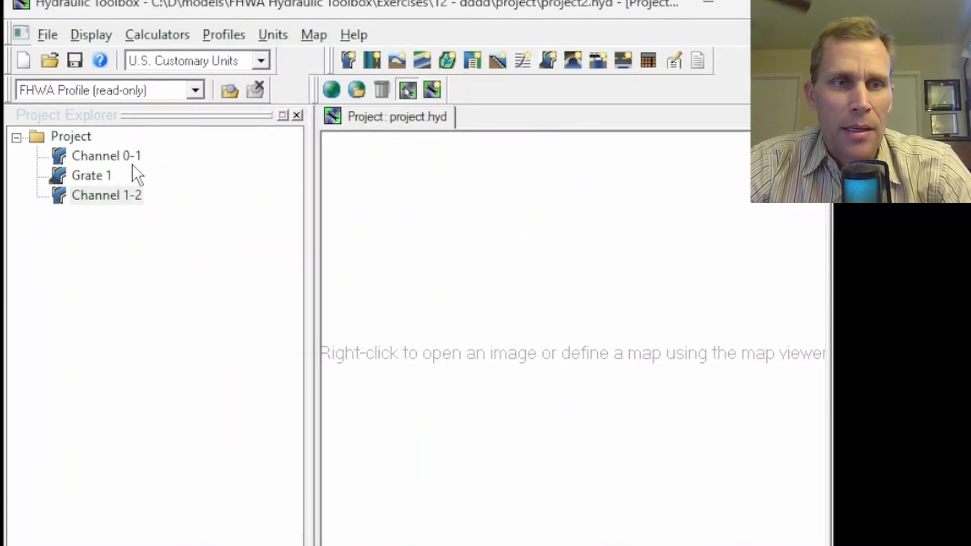
# Duplicate Grate 1 in the project and rename the copy as Grate 2.
pyautogui.rightClick(86, 190)
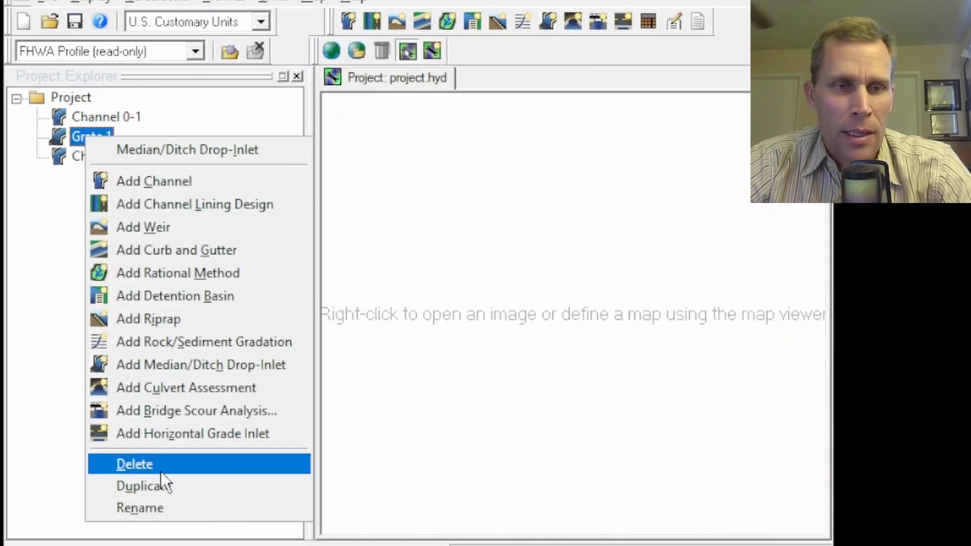
pyautogui.click(163, 485)
pyautogui.rightClick(98, 174)
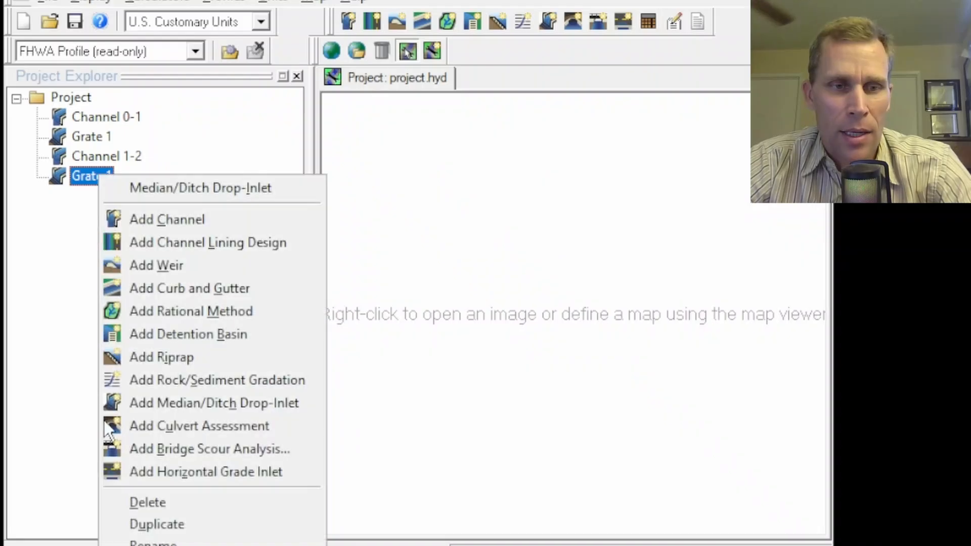
pyautogui.click(114, 540)
pyautogui.press('End')
pyautogui.press('BackSpace')
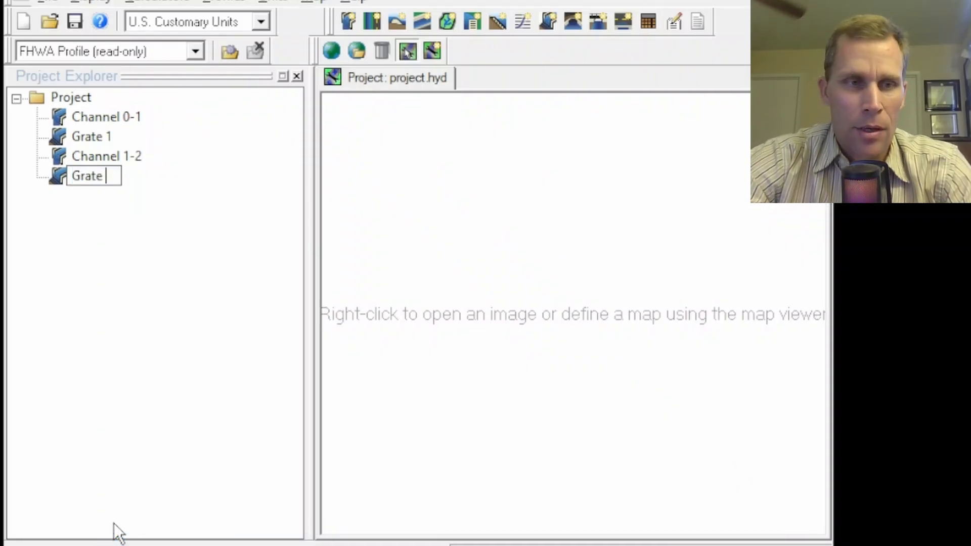
pyautogui.write('2')
pyautogui.press('Return')
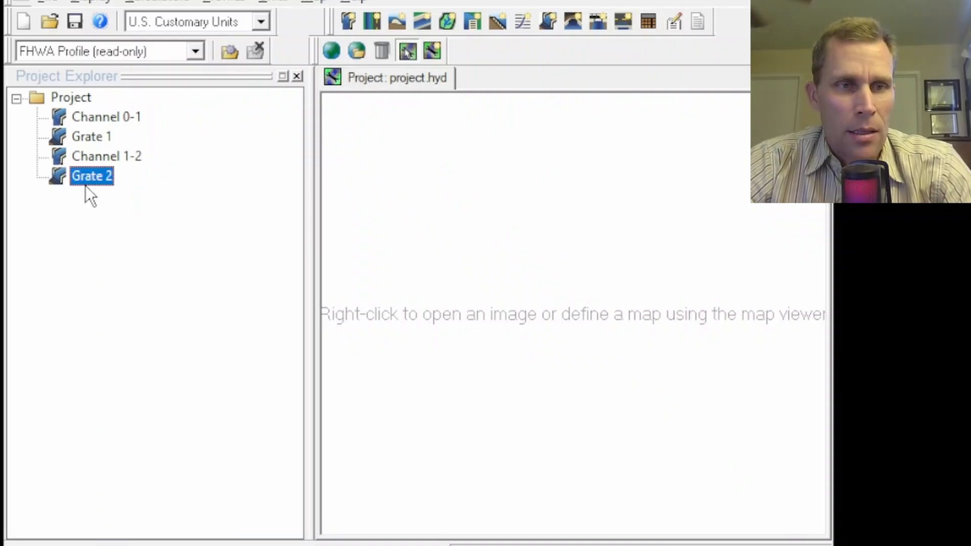
# Open Grate 2's drop-inlet analysis and assign Channel 1-2 as its channel.
pyautogui.rightClick(84, 177)
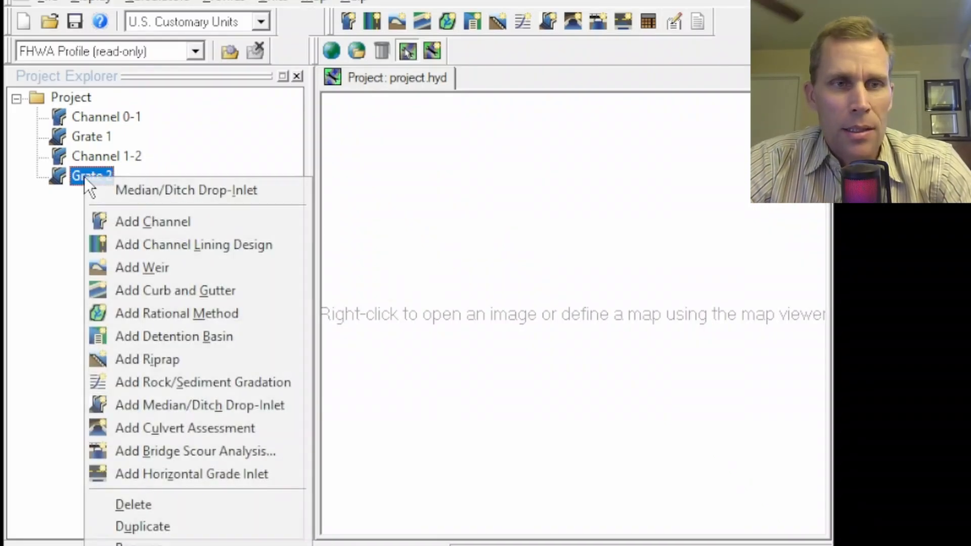
pyautogui.click(145, 192)
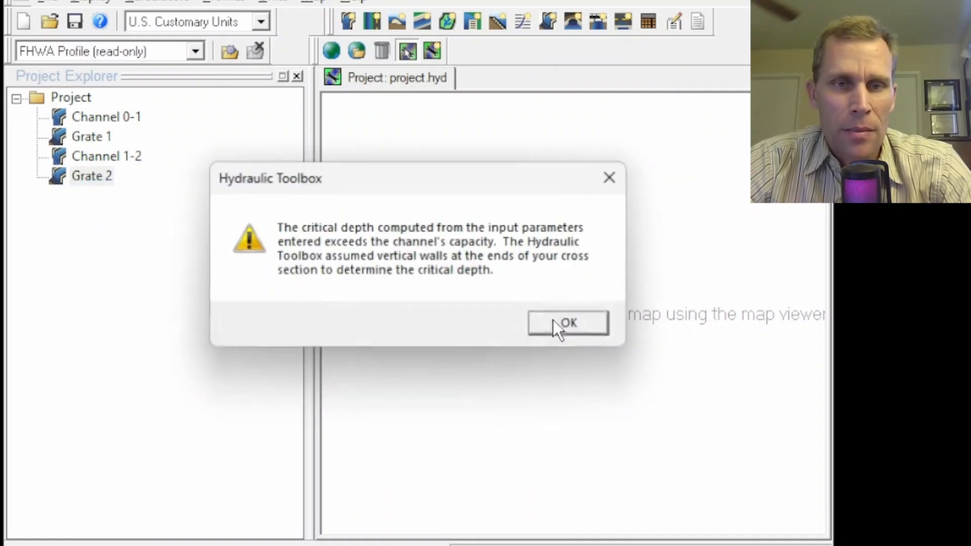
pyautogui.click(547, 316)
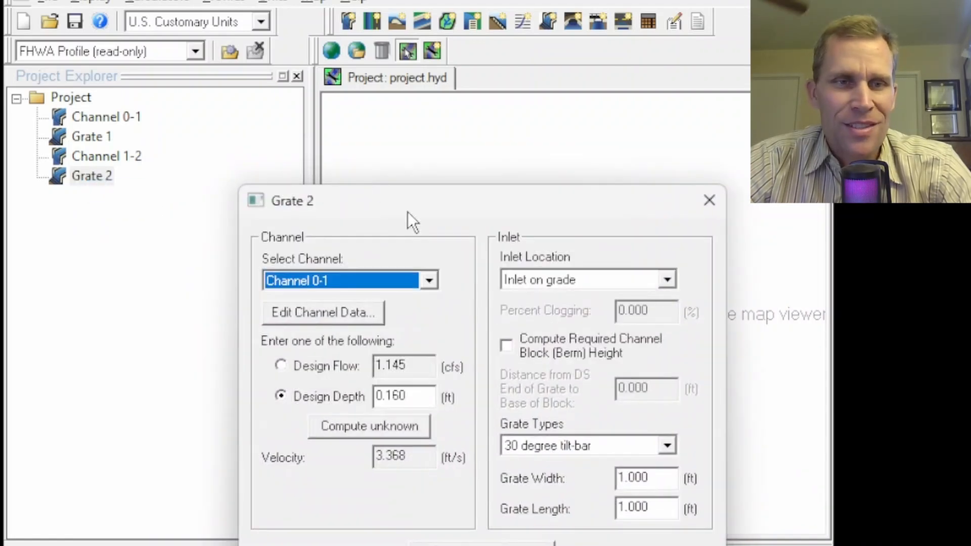
pyautogui.moveTo(407, 211); pyautogui.dragTo(314, 49)
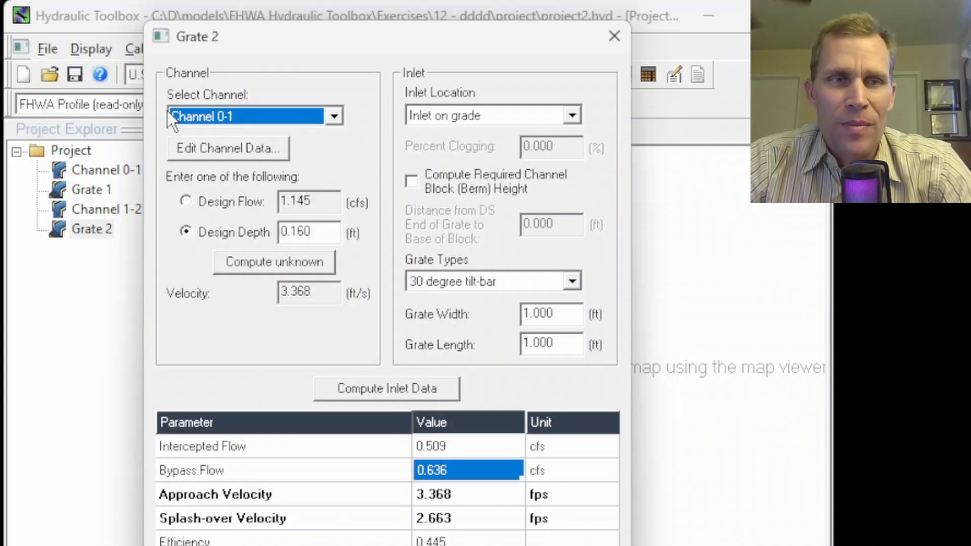
pyautogui.moveTo(274, 41); pyautogui.dragTo(275, 25)
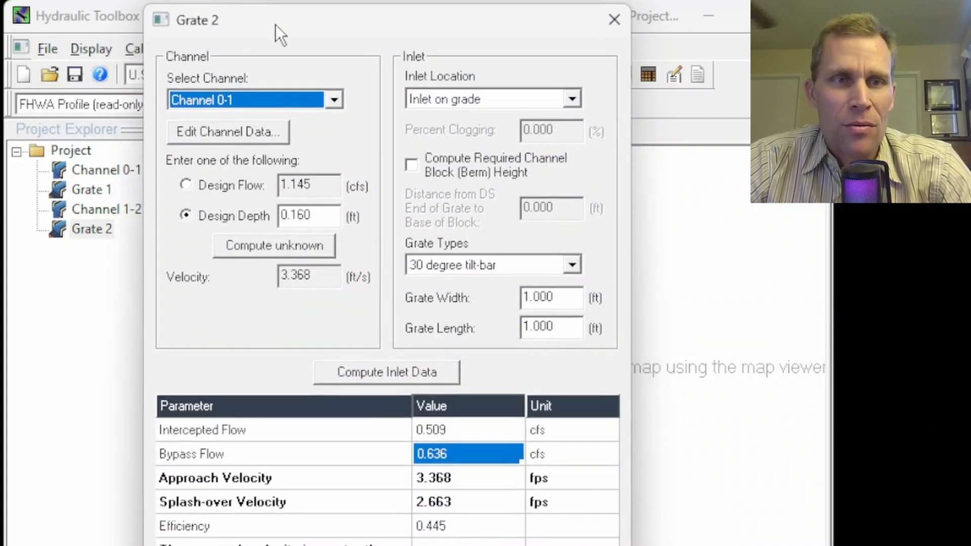
pyautogui.click(333, 100)
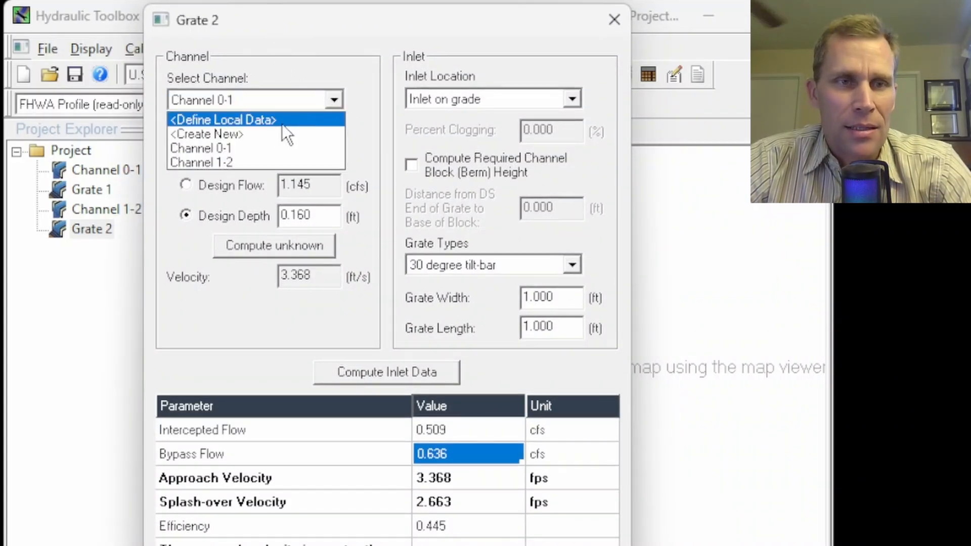
pyautogui.click(222, 162)
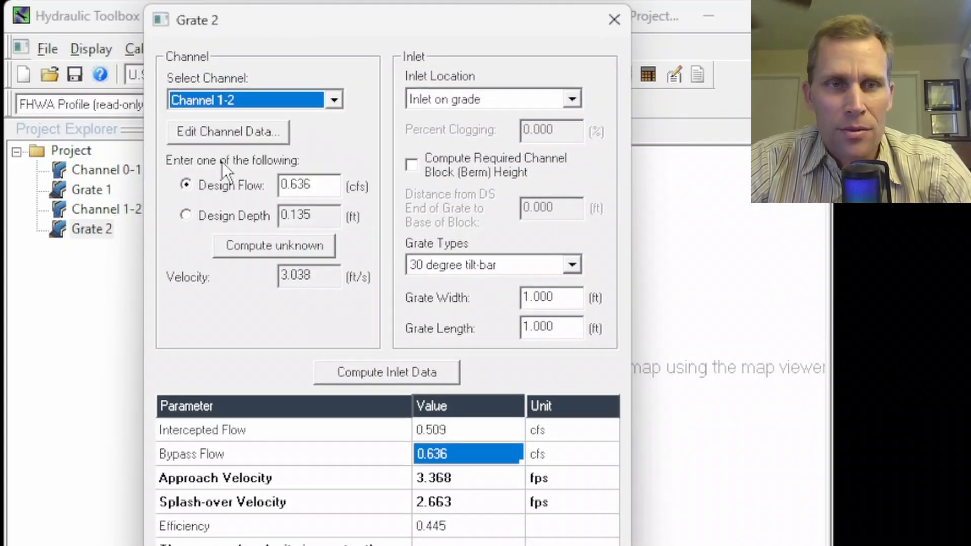
# Compute Grate 2's inlet data for the design flow taken from Channel 1-2.
pyautogui.doubleClick(310, 185)
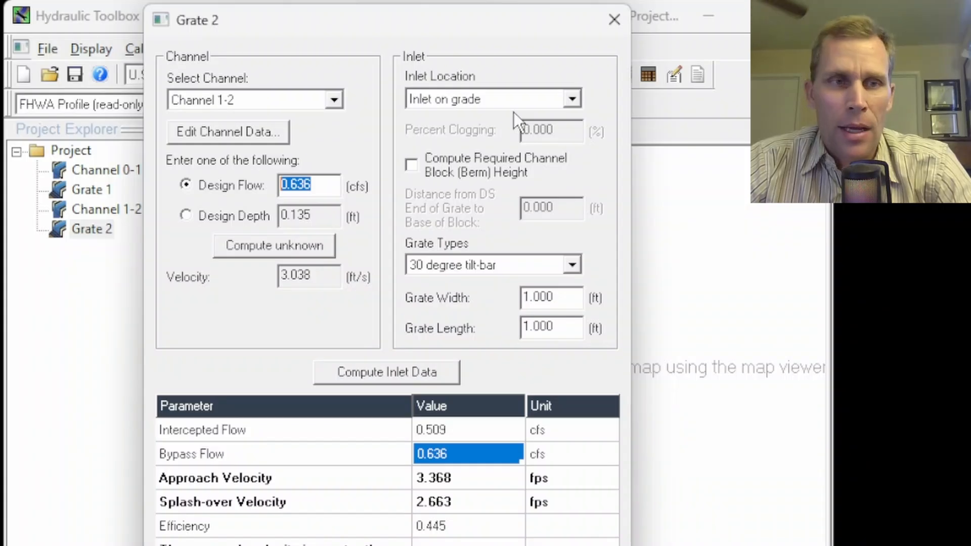
pyautogui.moveTo(399, 24); pyautogui.dragTo(423, 26)
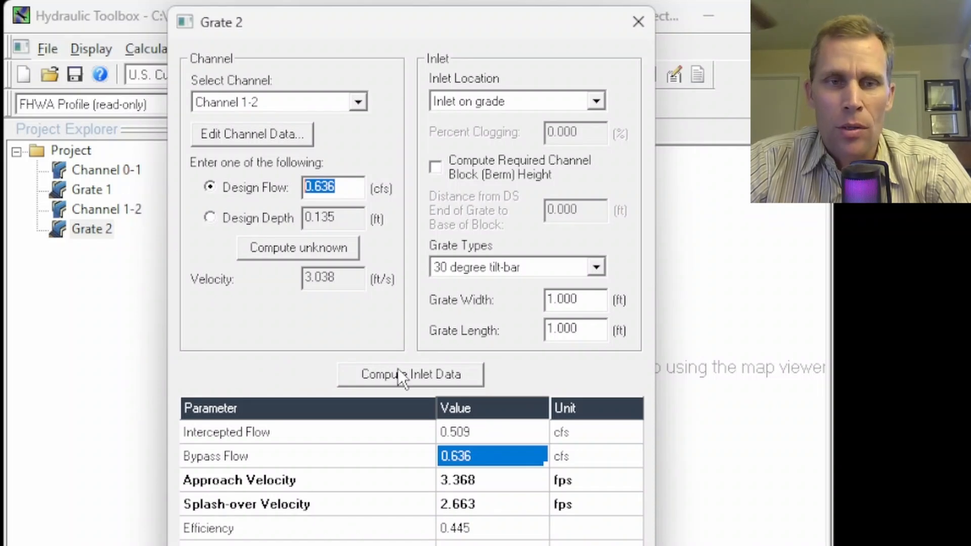
pyautogui.click(419, 374)
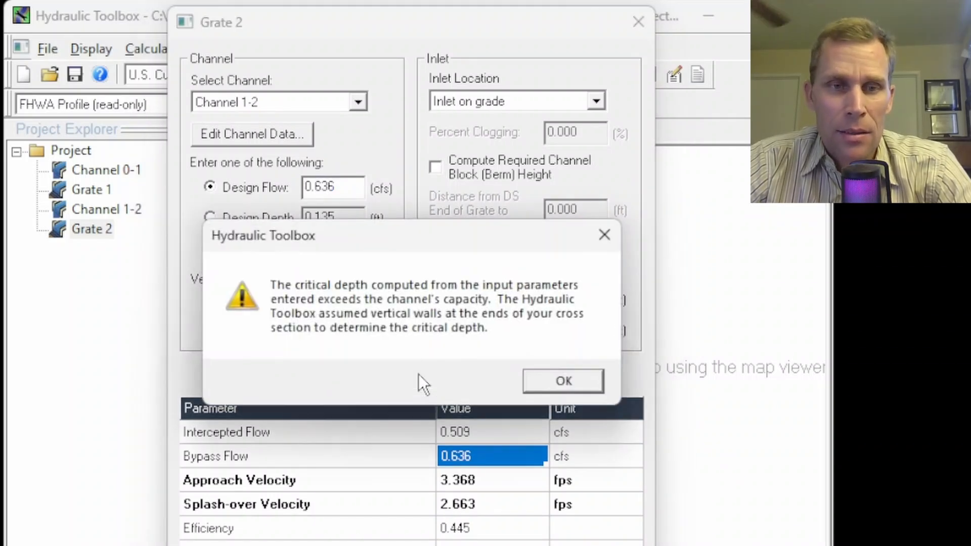
pyautogui.click(564, 381)
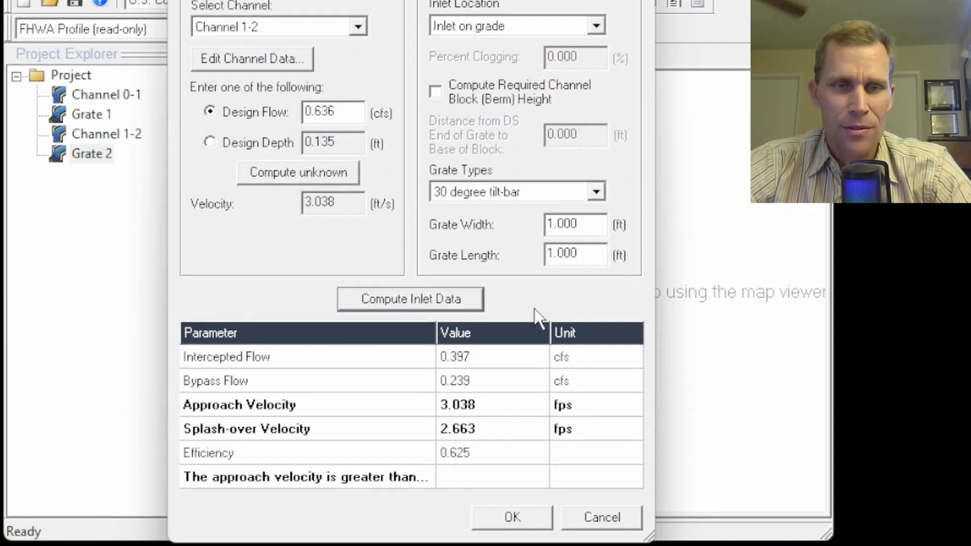
# Review Grate 2's design flow, intercepted flow, bypass flow and efficiency, and accept the inlet analysis.
pyautogui.moveTo(340, 112); pyautogui.dragTo(303, 112)
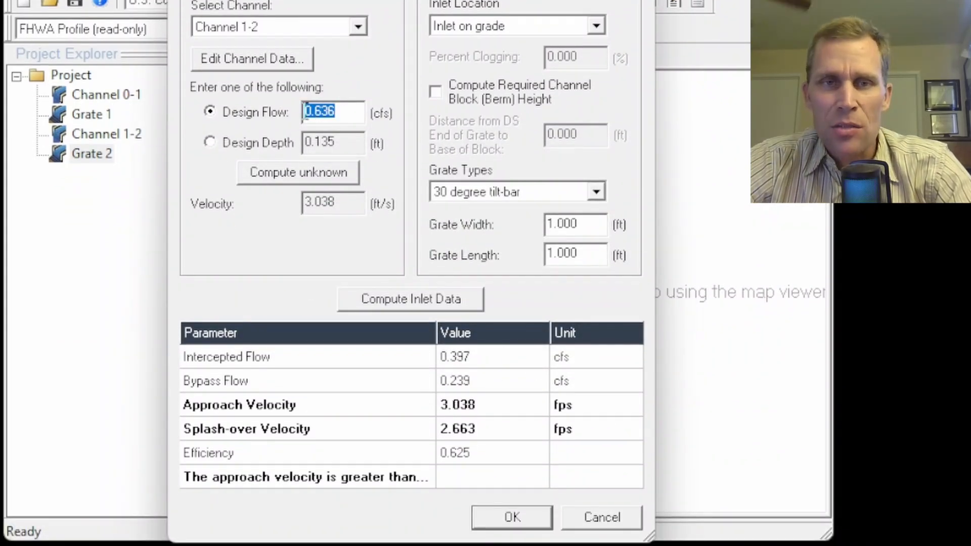
pyautogui.click(487, 357)
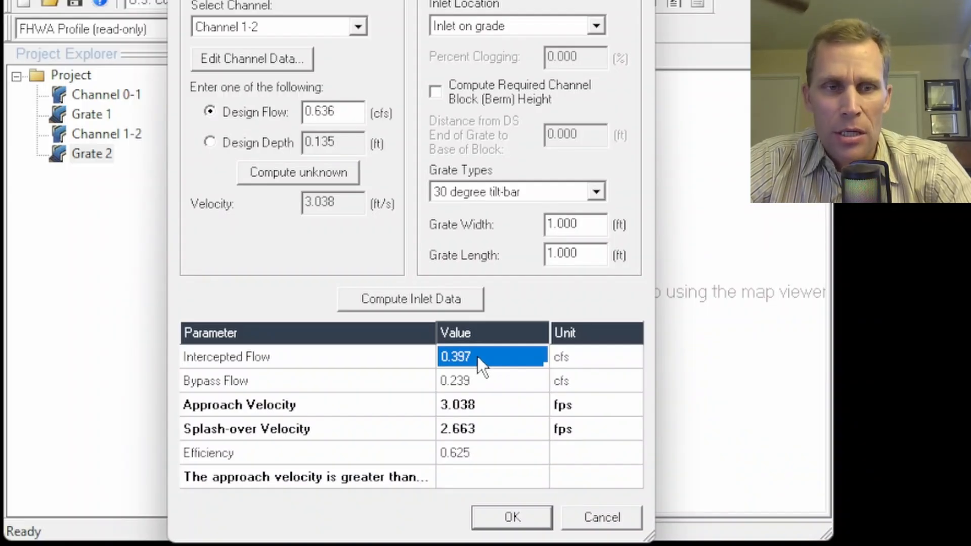
pyautogui.click(499, 381)
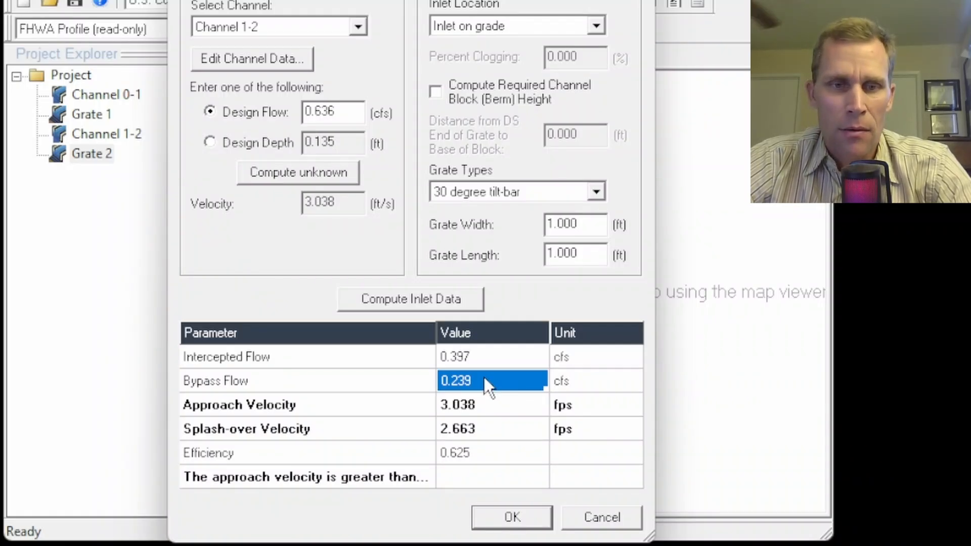
pyautogui.click(487, 461)
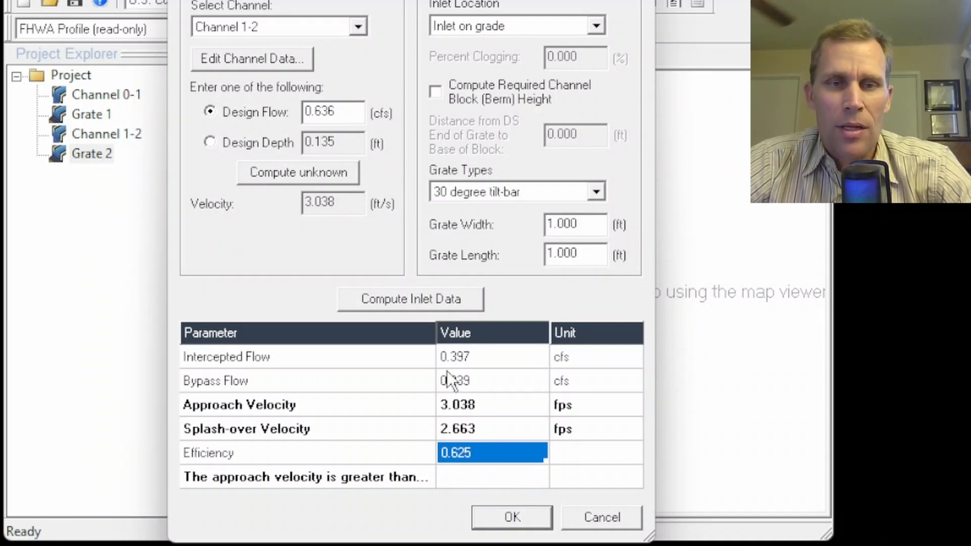
pyautogui.click(481, 381)
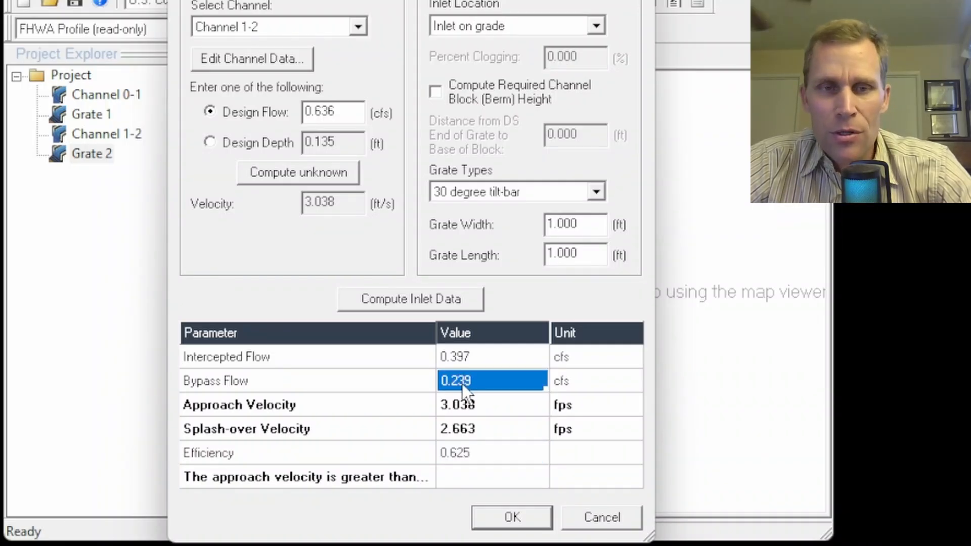
pyautogui.click(580, 383)
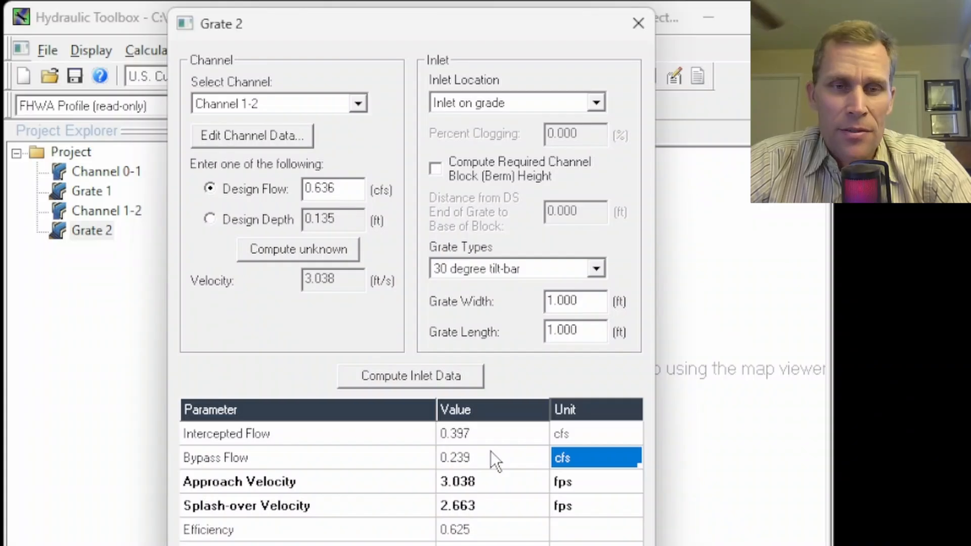
pyautogui.click(482, 455)
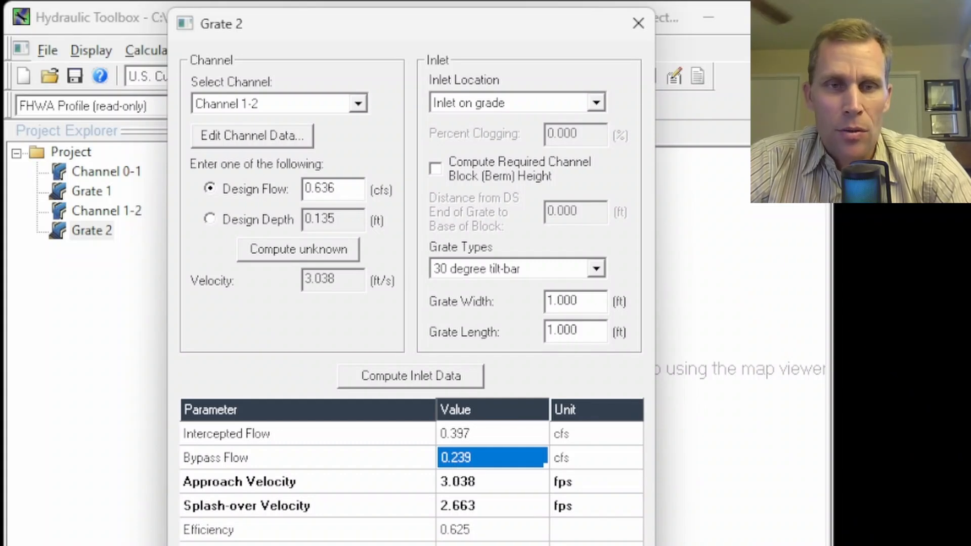
pyautogui.click(526, 544)
pyautogui.click(541, 394)
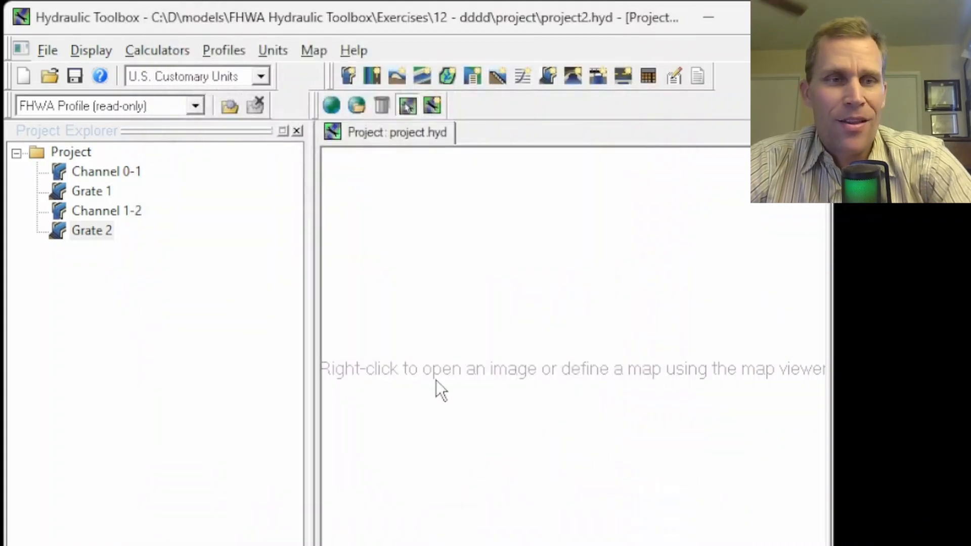
# Duplicate Channel 1-2 in the project and rename the copy as Channel 2-3.
pyautogui.rightClick(101, 211)
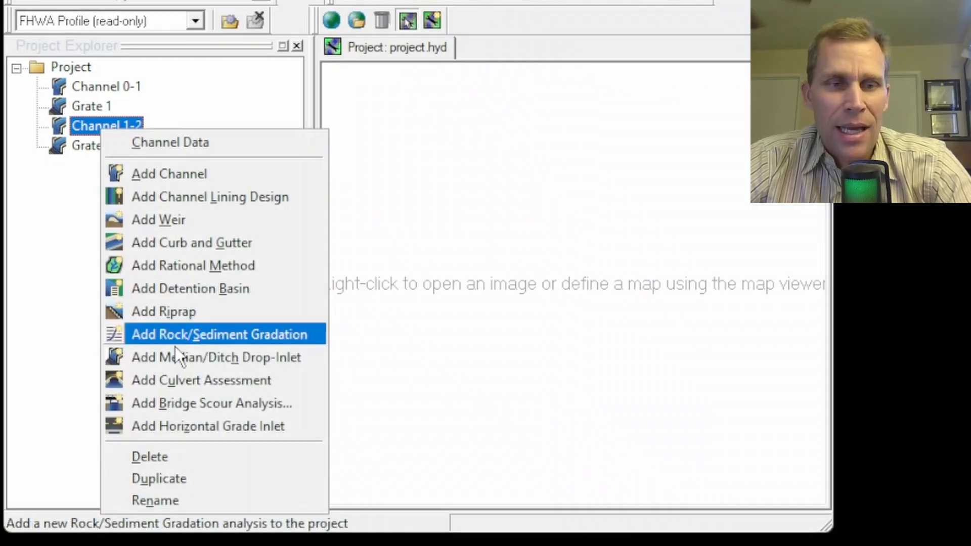
pyautogui.click(191, 476)
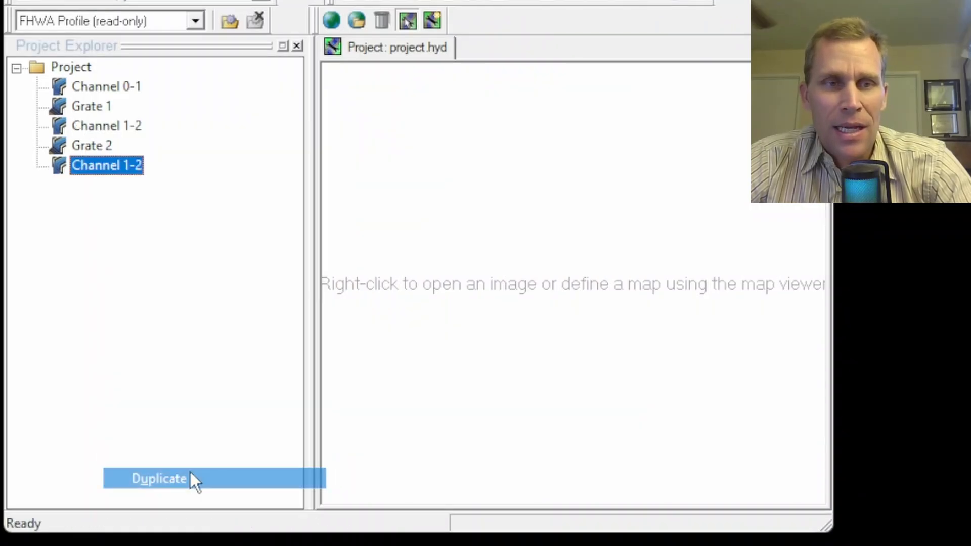
pyautogui.rightClick(105, 168)
pyautogui.click(146, 536)
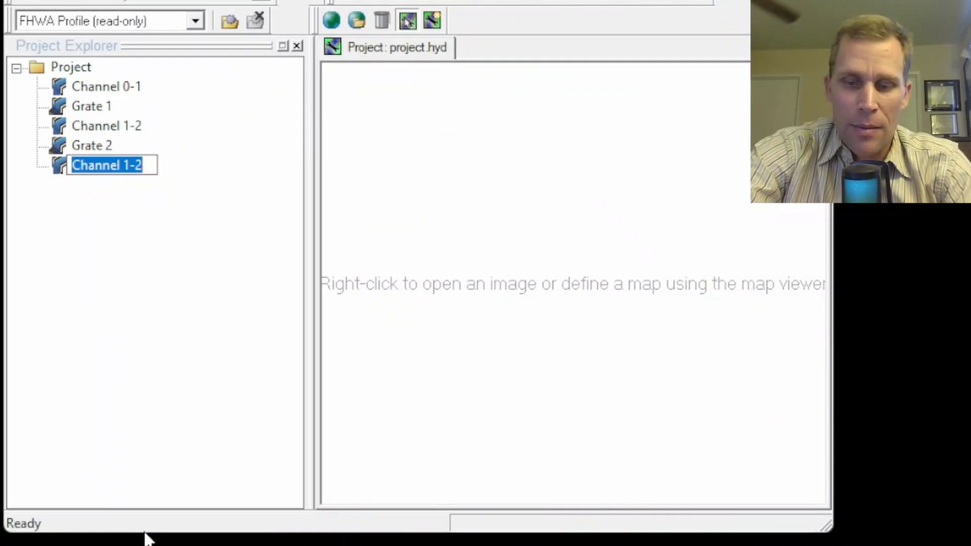
pyautogui.press('End')
pyautogui.press('BackSpace')
pyautogui.press('BackSpace')
pyautogui.press('BackSpace')
pyautogui.write('2-3')
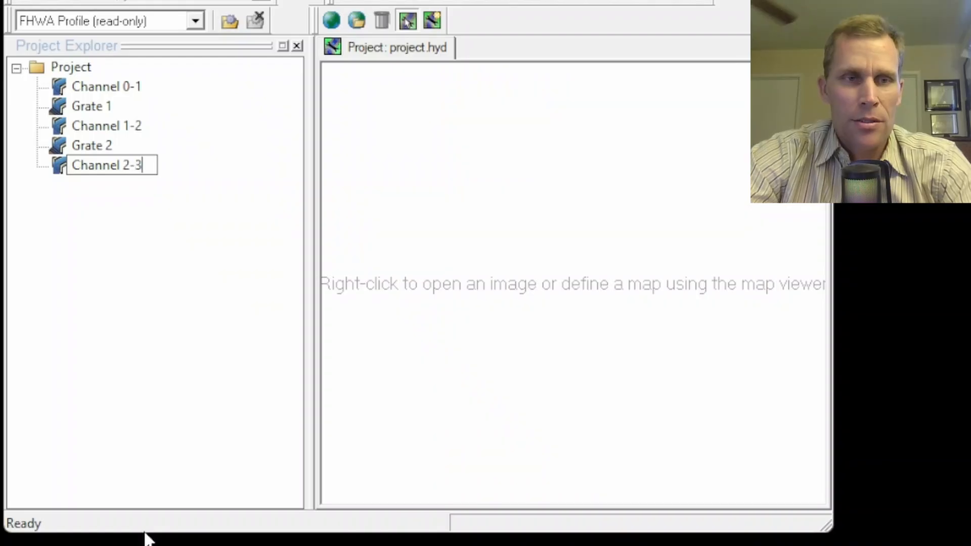
pyautogui.press('Return')
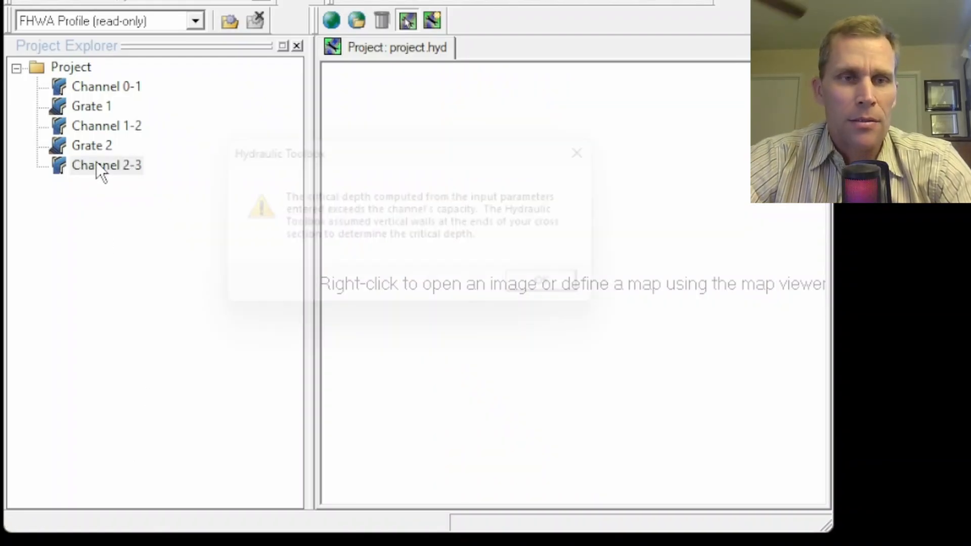
# Open Channel 2-3's analysis, set the flow to Grate 2's bypass flow of 0.239 cfs and calculate the channel.
pyautogui.click(582, 296)
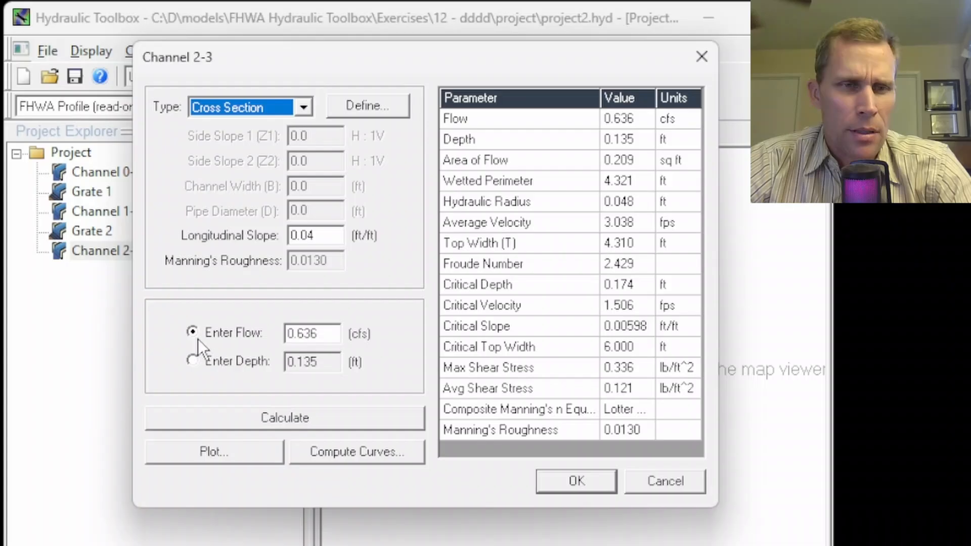
pyautogui.click(196, 334)
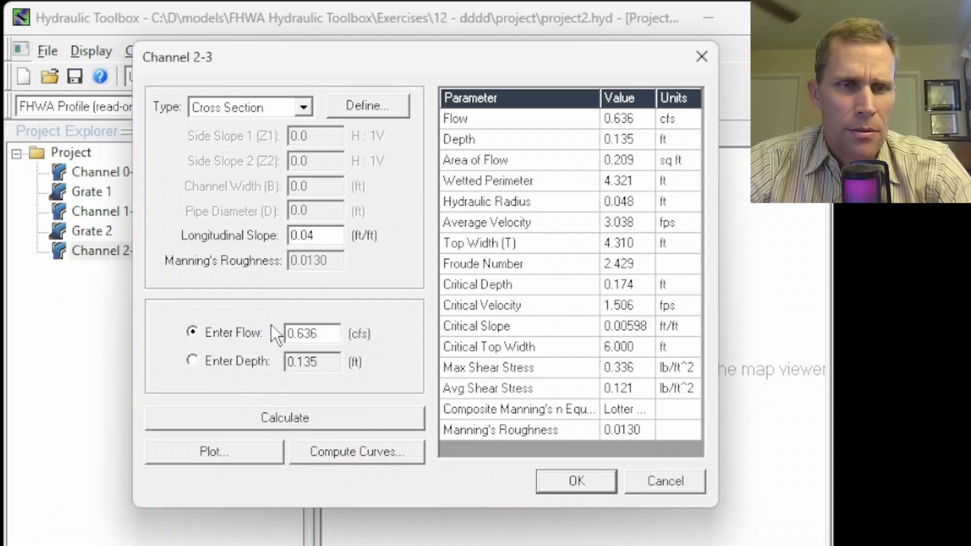
pyautogui.moveTo(323, 335); pyautogui.dragTo(285, 334)
pyautogui.write('0.239')
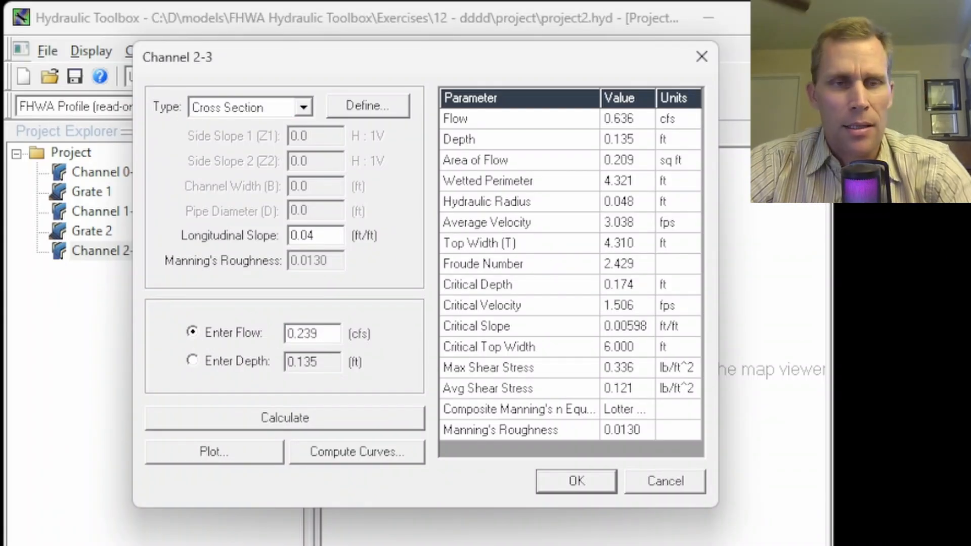
pyautogui.click(304, 426)
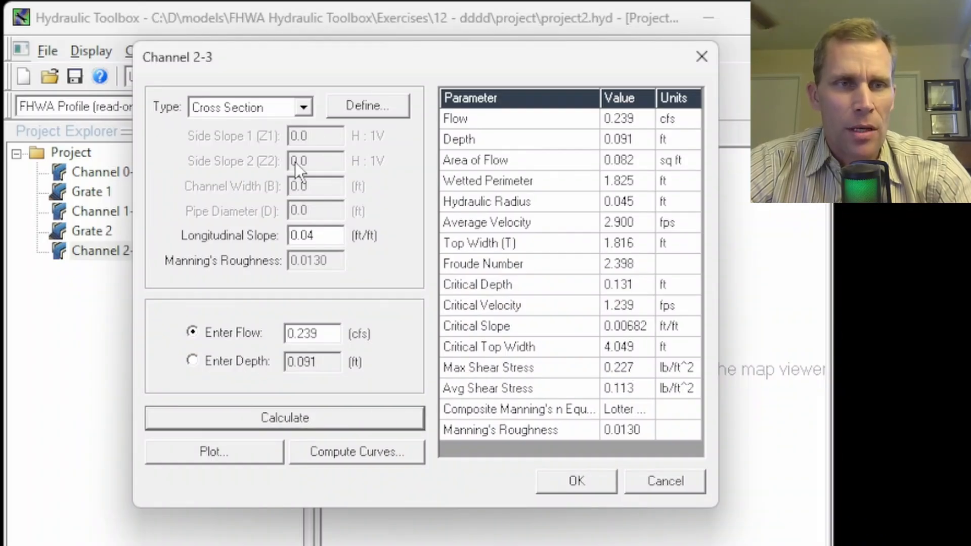
pyautogui.moveTo(258, 63); pyautogui.dragTo(356, 58)
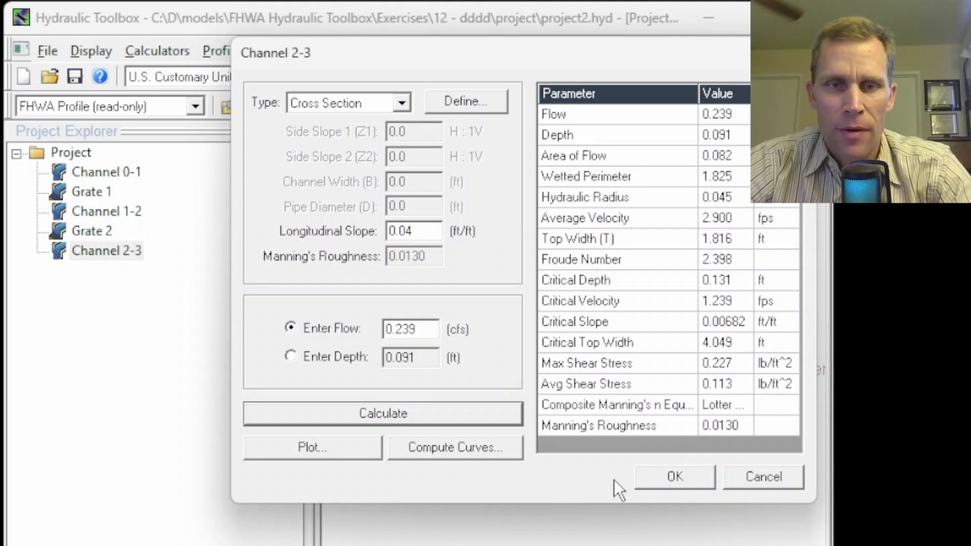
# Accept Channel 2-3's calculation, and duplicate Grate 2 in the project with the copy renamed as Grate 3.
pyautogui.click(672, 475)
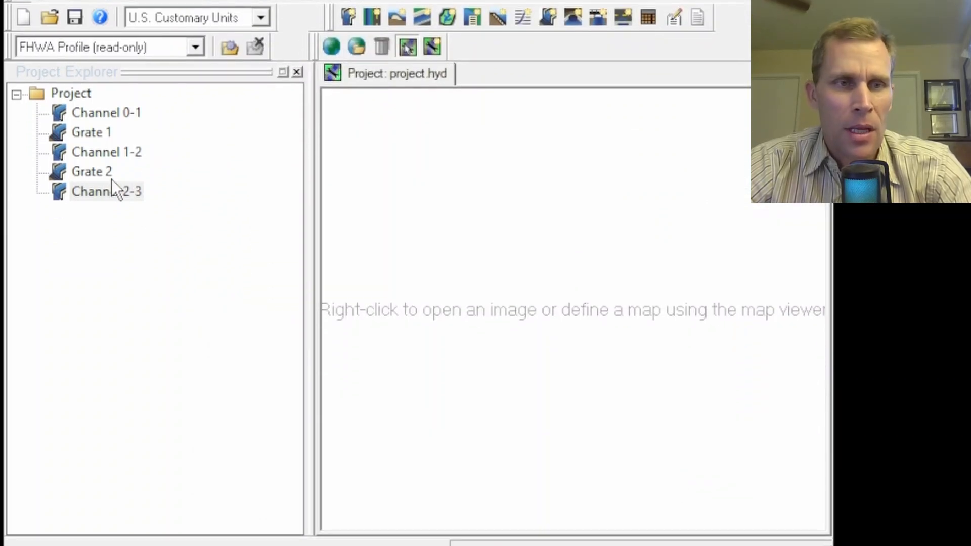
pyautogui.click(99, 232)
pyautogui.rightClick(90, 101)
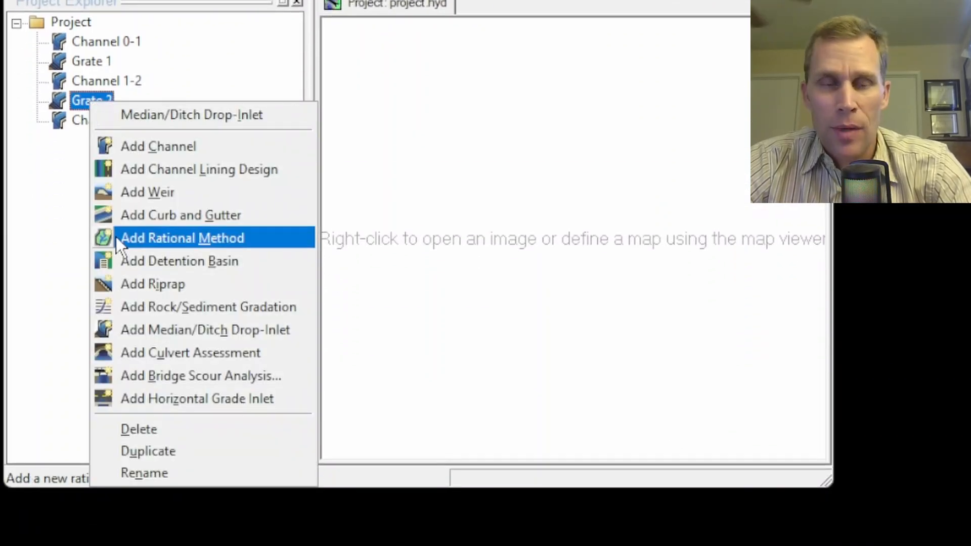
pyautogui.click(153, 451)
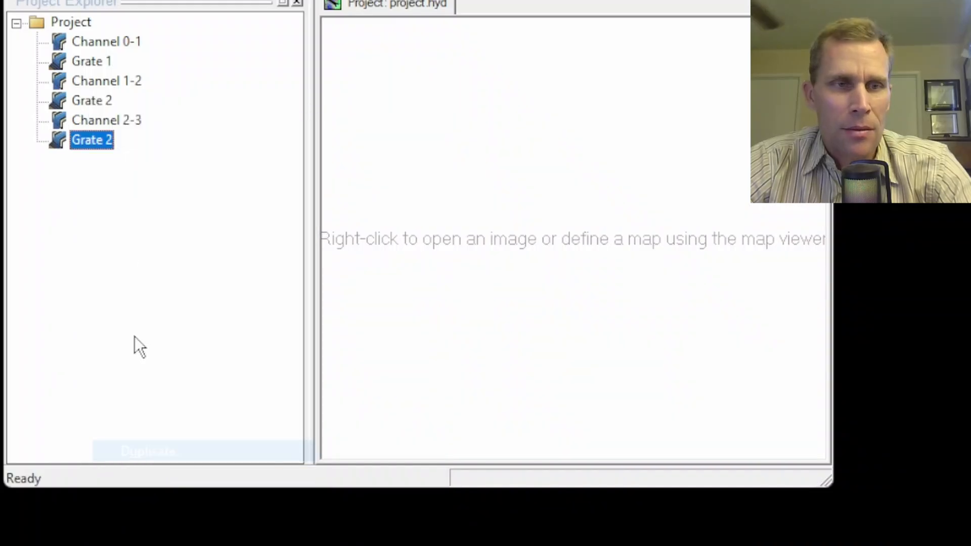
pyautogui.rightClick(95, 143)
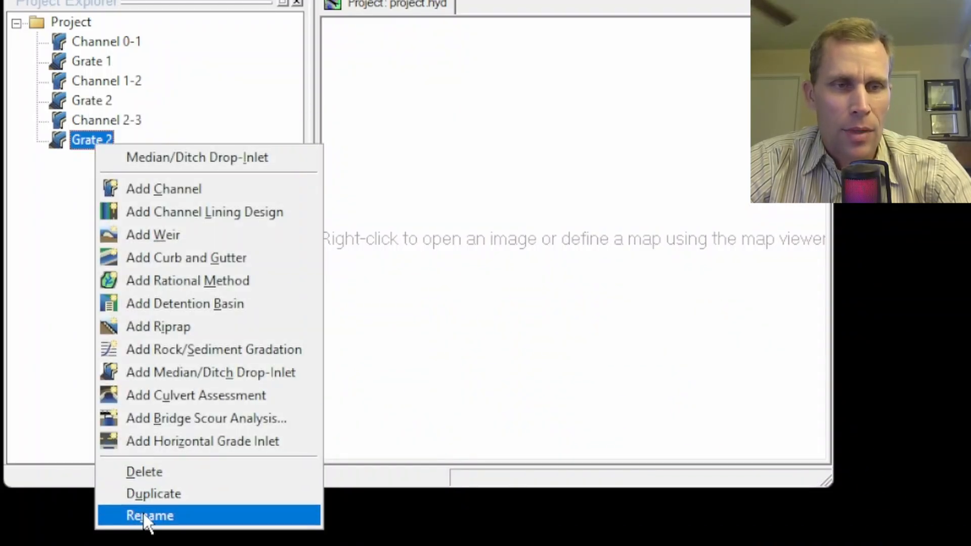
pyautogui.click(133, 515)
pyautogui.write('Grate 3')
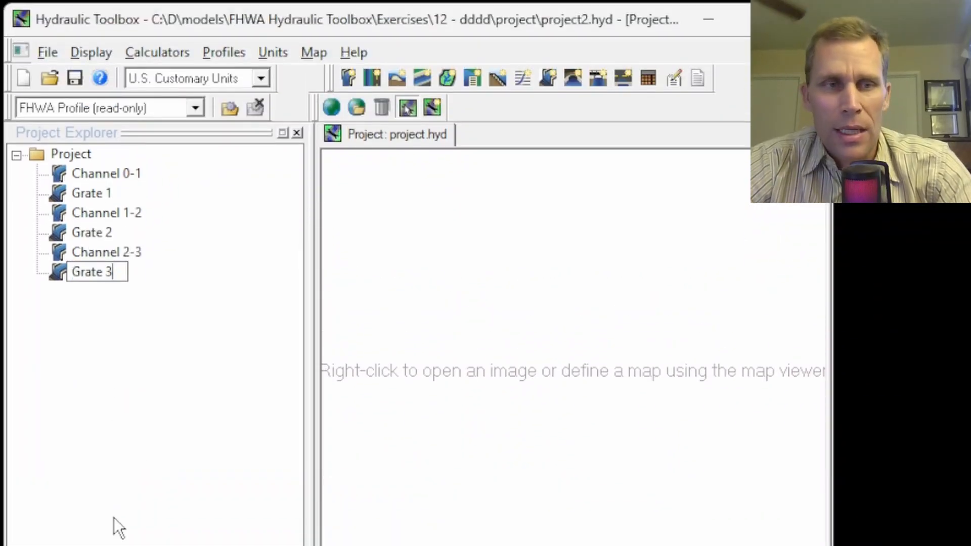
pyautogui.press('Return')
# Open Grate 3's analysis, assign Channel 2-3 as its channel and compute the inlet data for that channel's design flow.
pyautogui.doubleClick(92, 273)
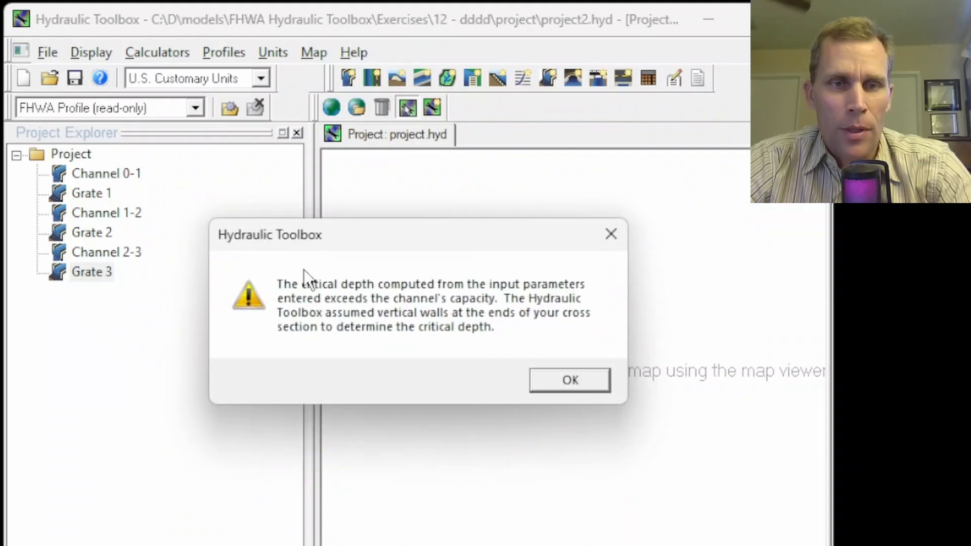
pyautogui.click(551, 383)
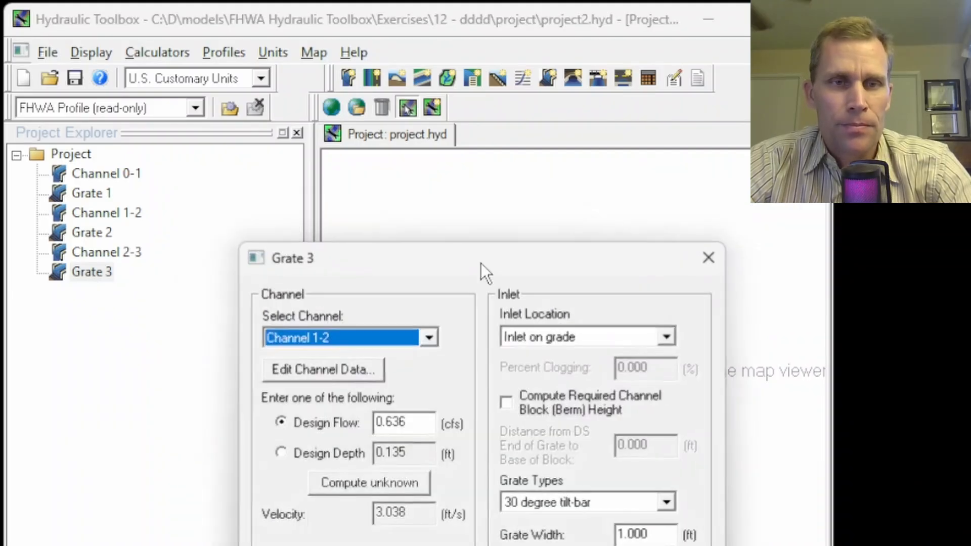
pyautogui.moveTo(387, 67); pyautogui.dragTo(392, 38)
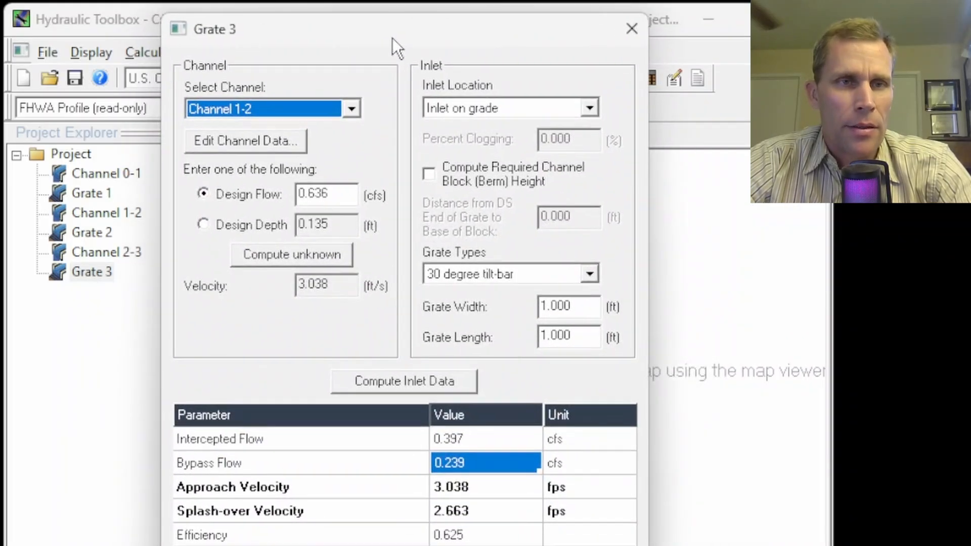
pyautogui.click(351, 109)
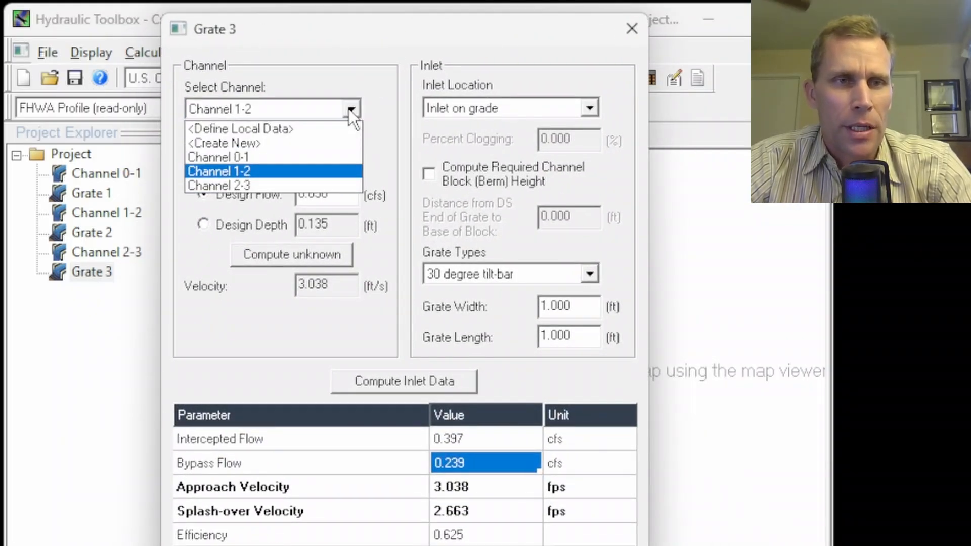
pyautogui.click(225, 185)
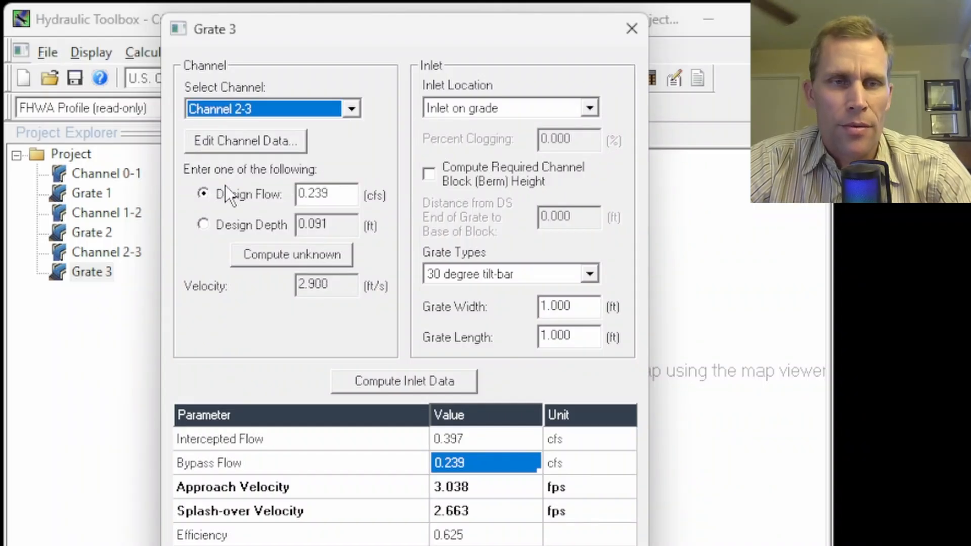
pyautogui.moveTo(340, 195); pyautogui.dragTo(259, 211)
pyautogui.click(337, 194)
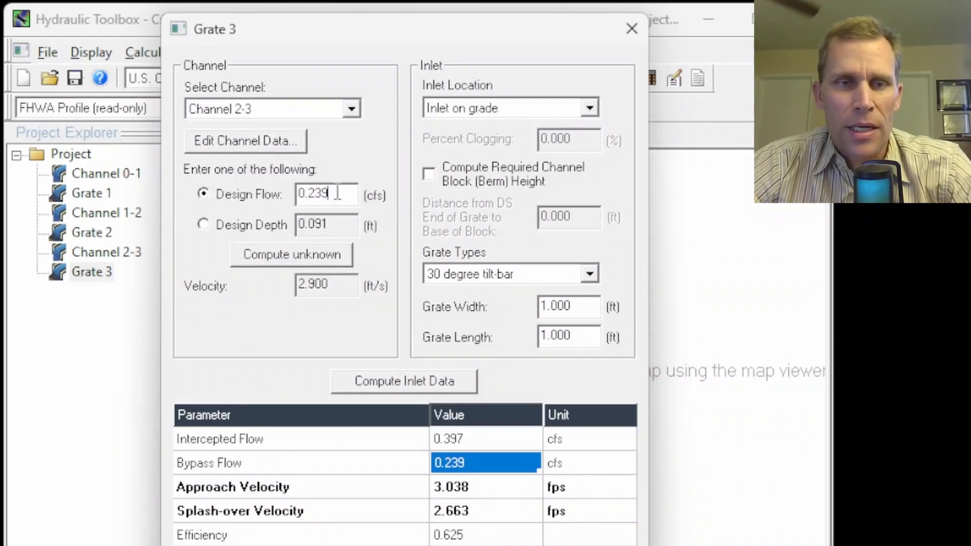
pyautogui.click(405, 380)
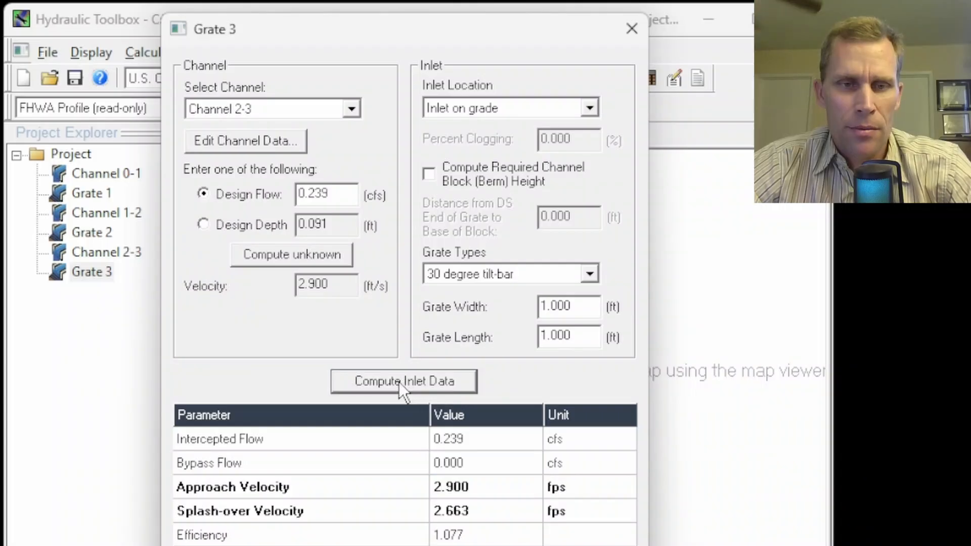
# Review Grate 3's intercepted flow, bypass flow, splash-over velocity and efficiency in the inlet results.
pyautogui.click(476, 414)
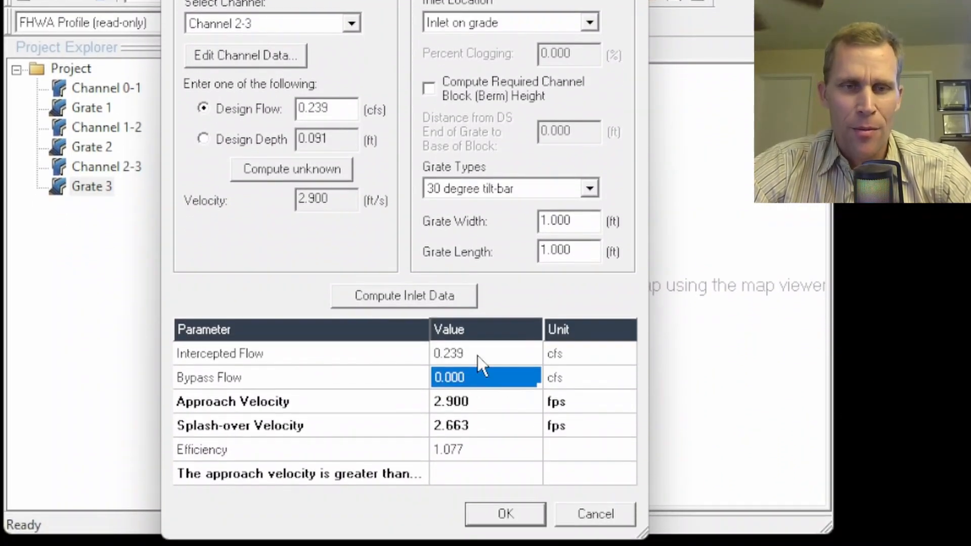
pyautogui.click(478, 388)
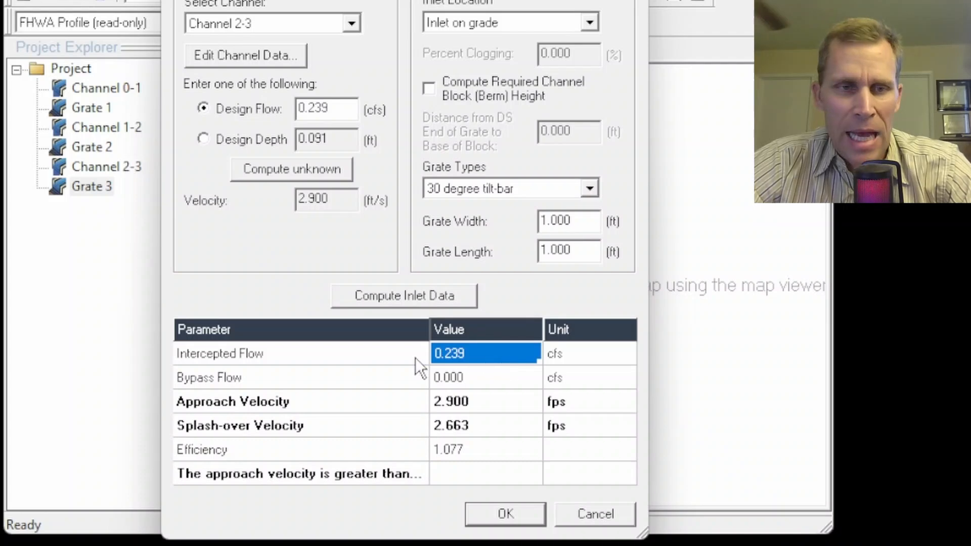
pyautogui.click(320, 357)
pyautogui.click(311, 383)
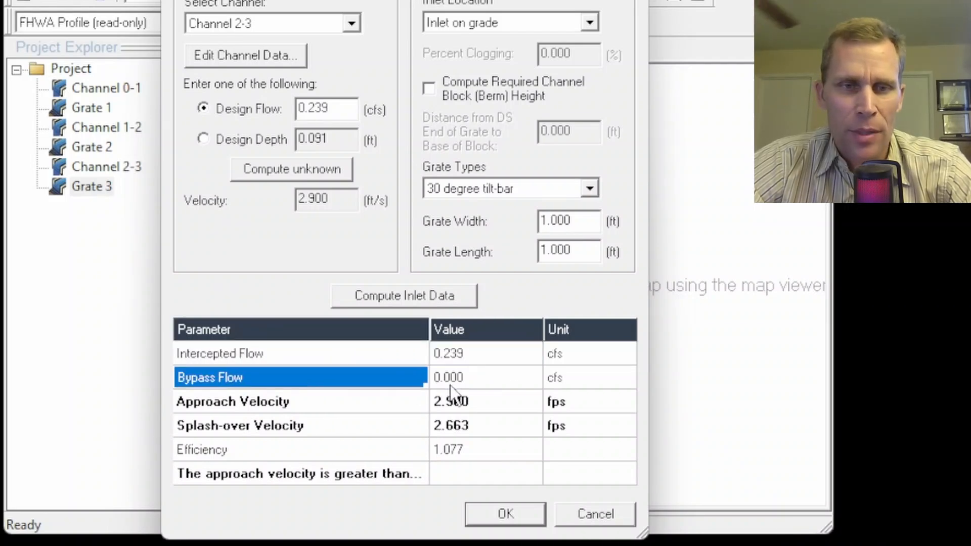
pyautogui.click(475, 384)
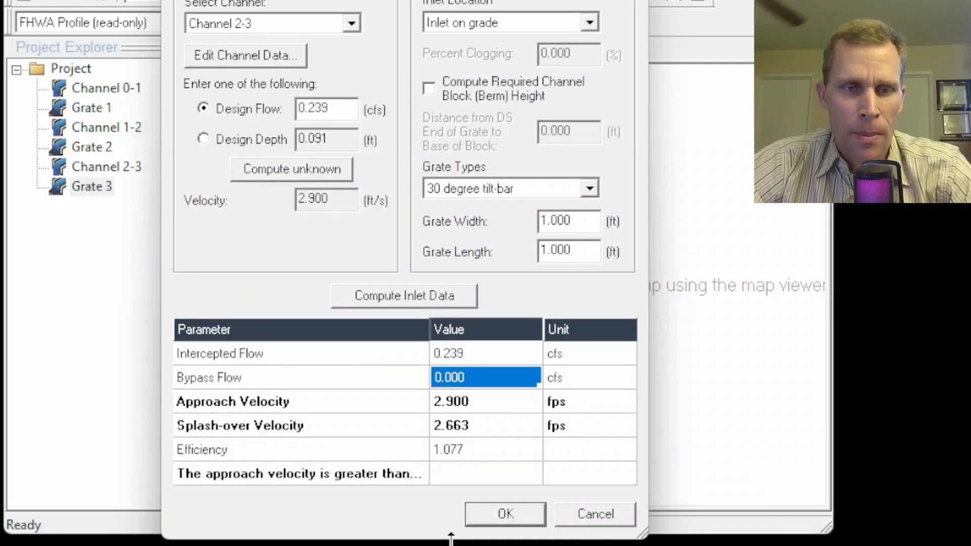
pyautogui.click(481, 452)
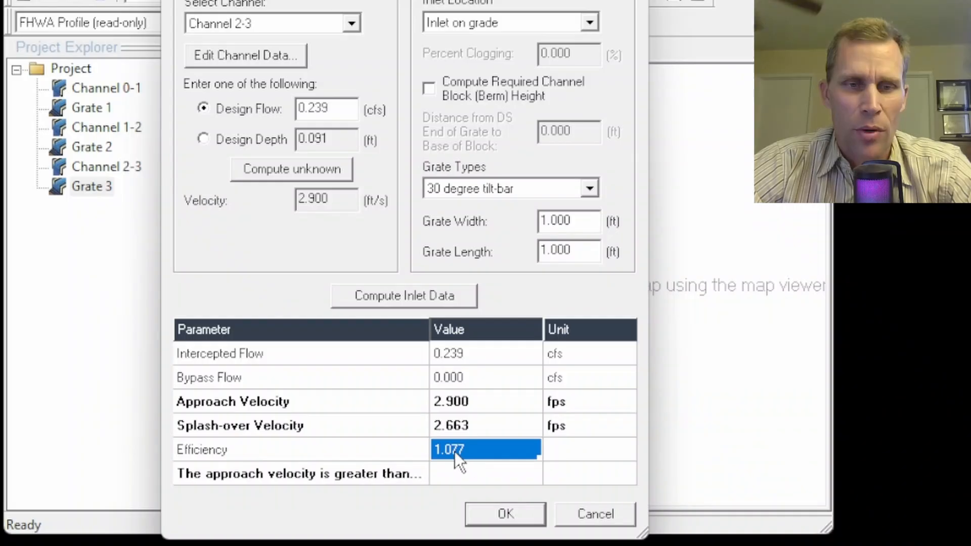
pyautogui.click(481, 436)
pyautogui.click(475, 448)
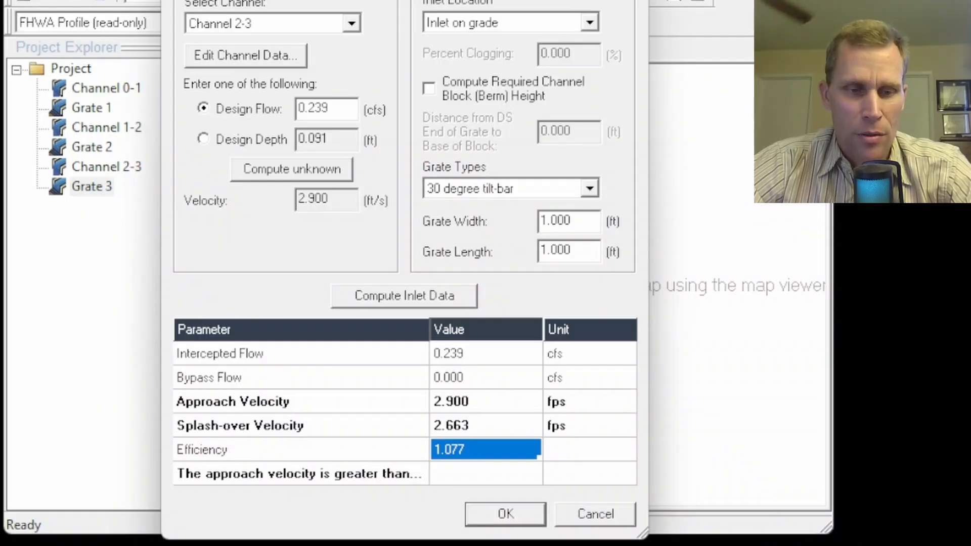
# Check the 100% capture requirement in the PowerPoint notes, and return to Hydraulic Toolbox to accept Grate 3's inlet analysis.
pyautogui.hotkey('alt', 'Tab')
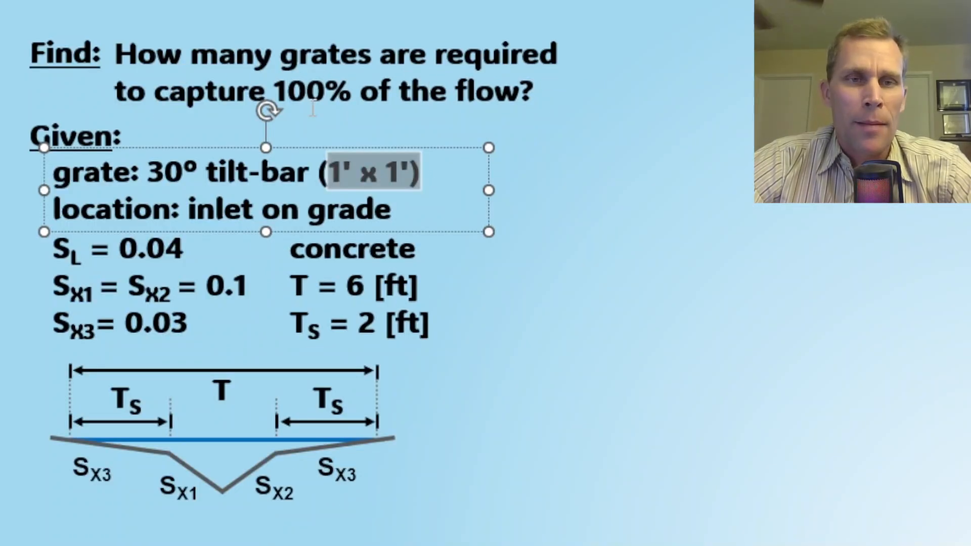
pyautogui.click(360, 98)
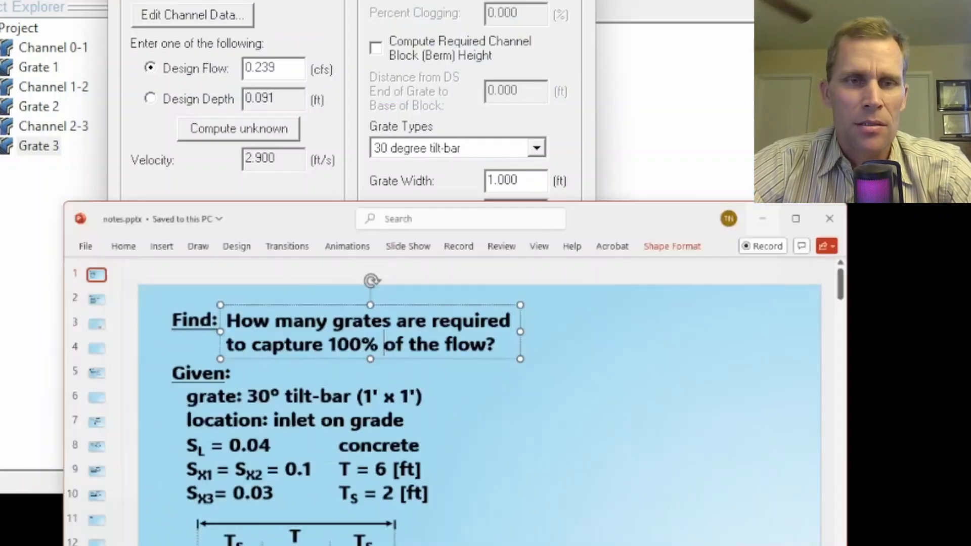
pyautogui.click(762, 219)
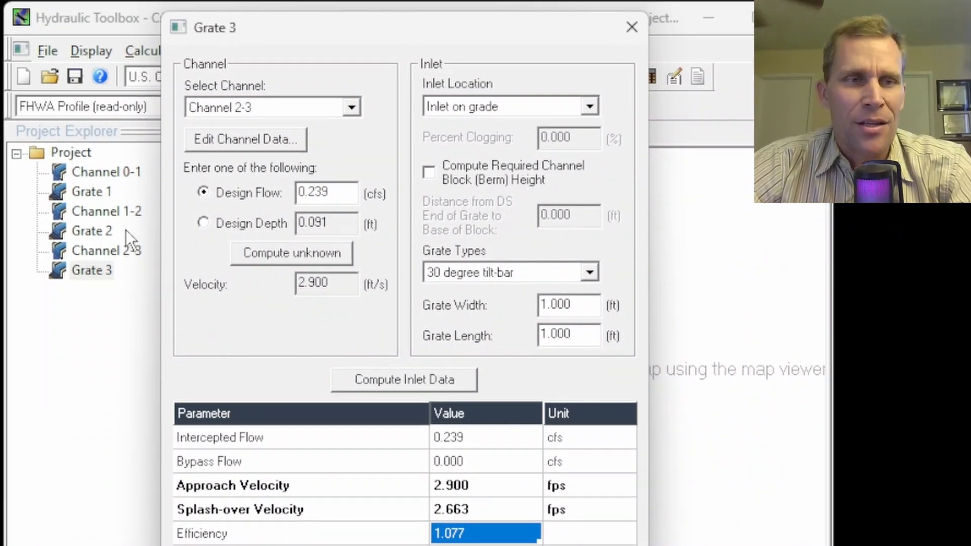
pyautogui.click(98, 192)
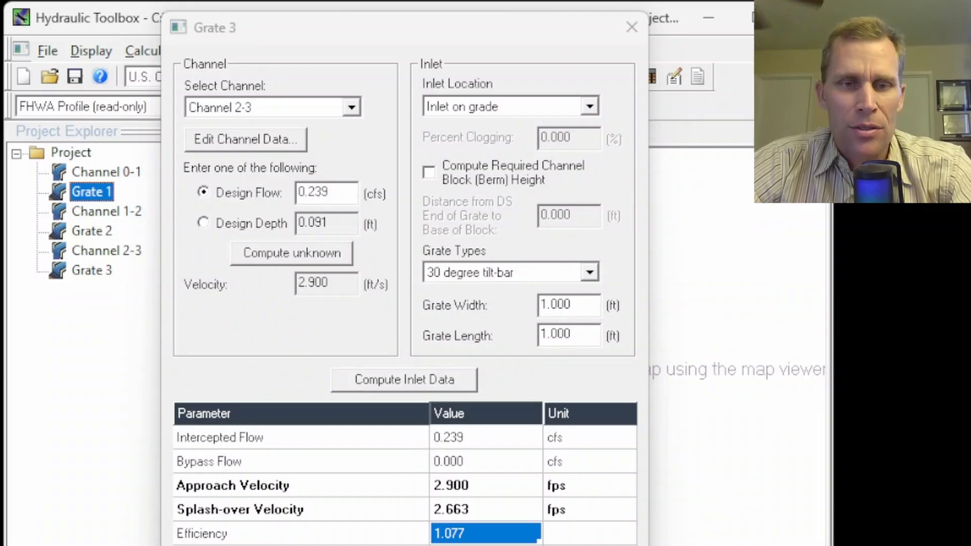
pyautogui.click(420, 545)
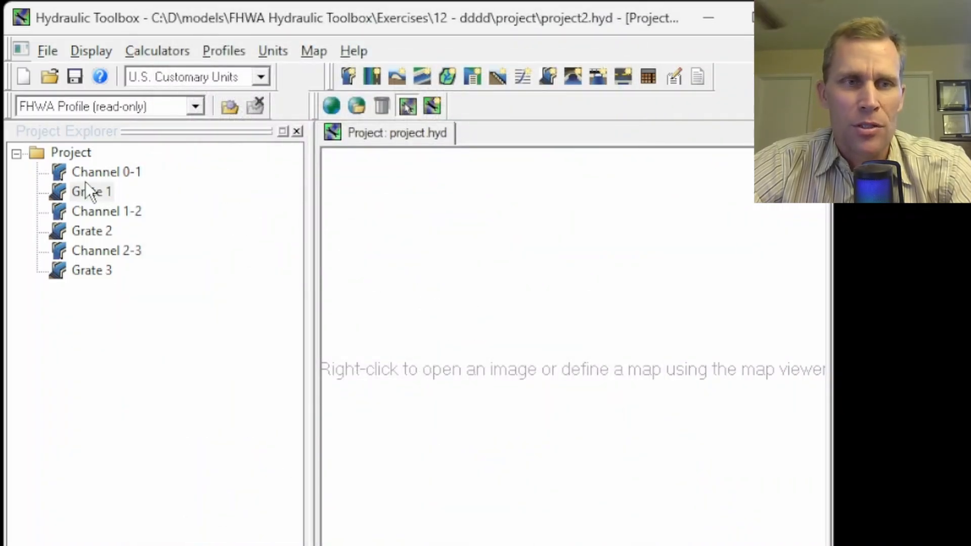
# Go through the project's channels and grates to review the flow sequence and count the grates required.
pyautogui.click(95, 191)
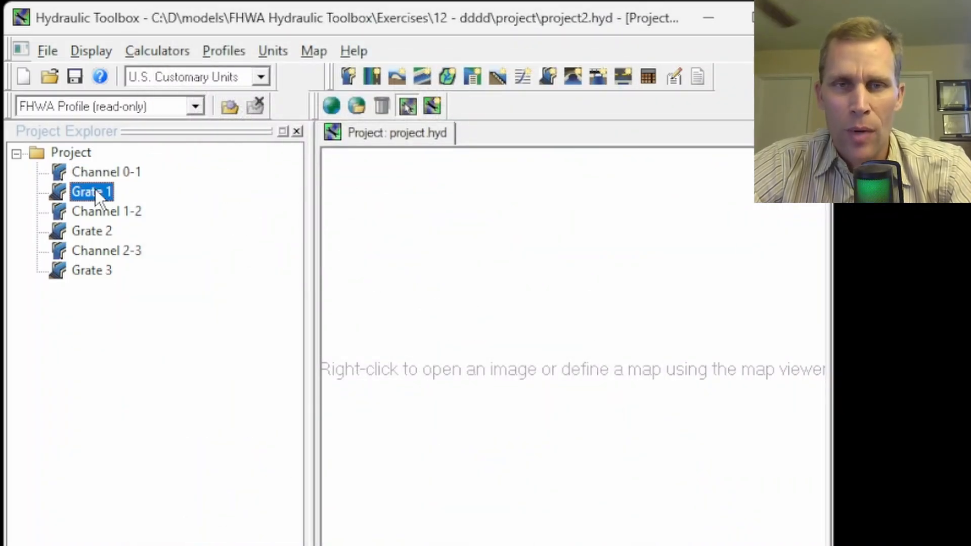
pyautogui.click(104, 173)
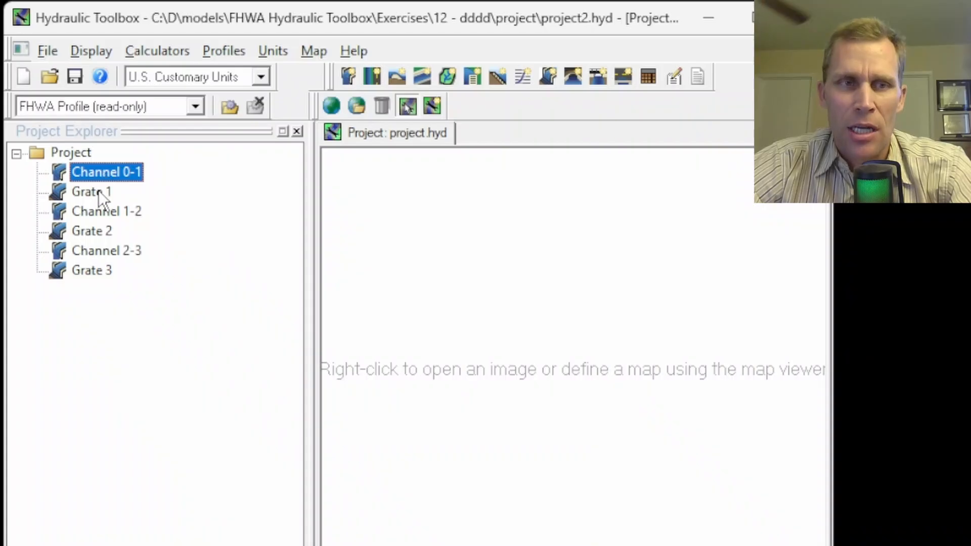
pyautogui.click(98, 191)
pyautogui.click(102, 174)
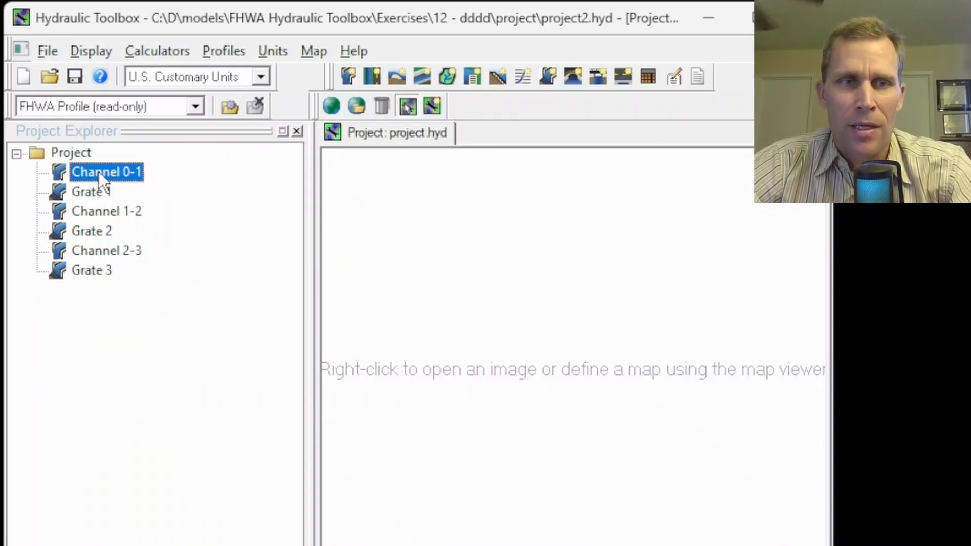
pyautogui.click(105, 211)
pyautogui.click(109, 253)
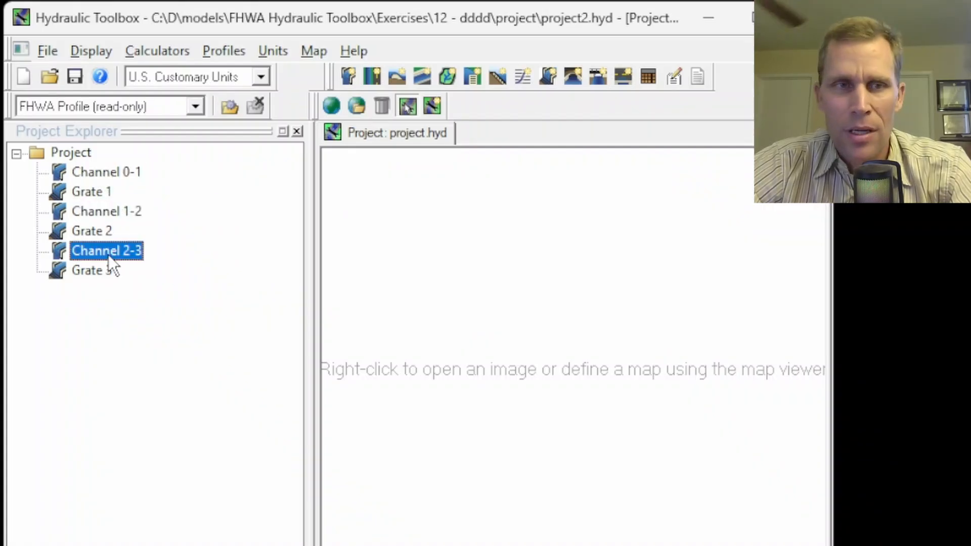
pyautogui.click(87, 195)
pyautogui.click(93, 231)
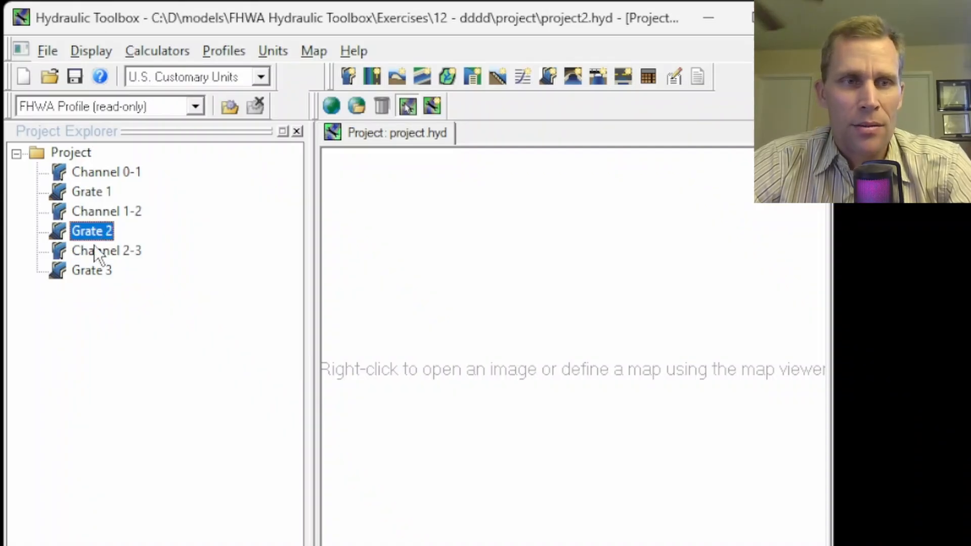
pyautogui.click(94, 267)
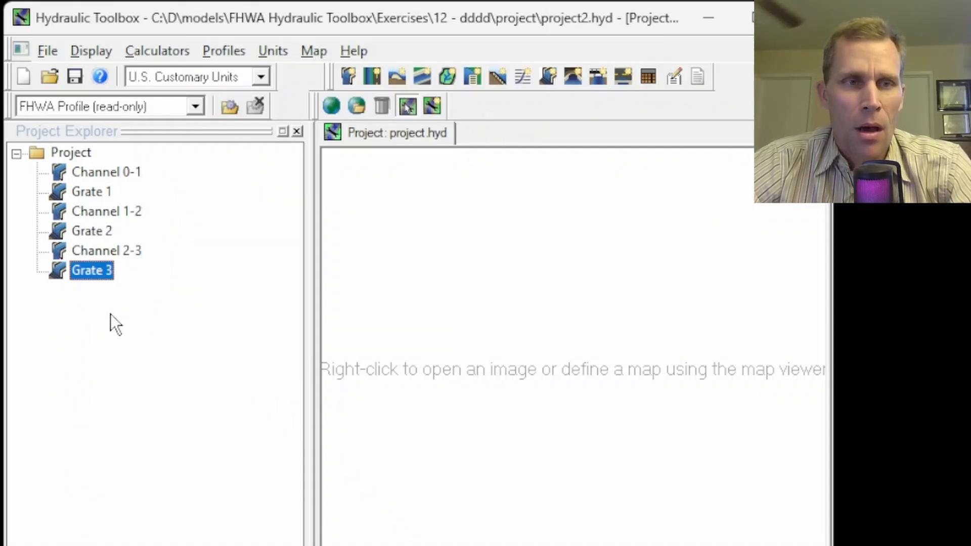